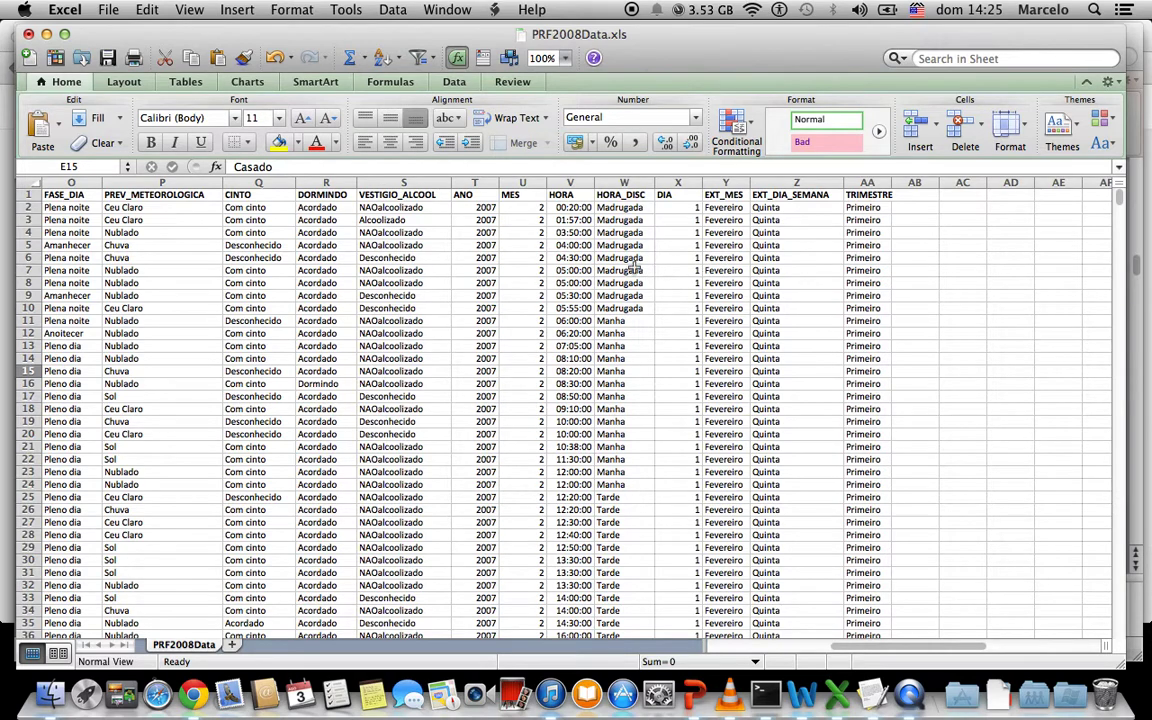
- Examine the HORA times of the early records in rows 2 to 10 alongside their HORA_DISC category
click(633, 268)
click(620, 207)
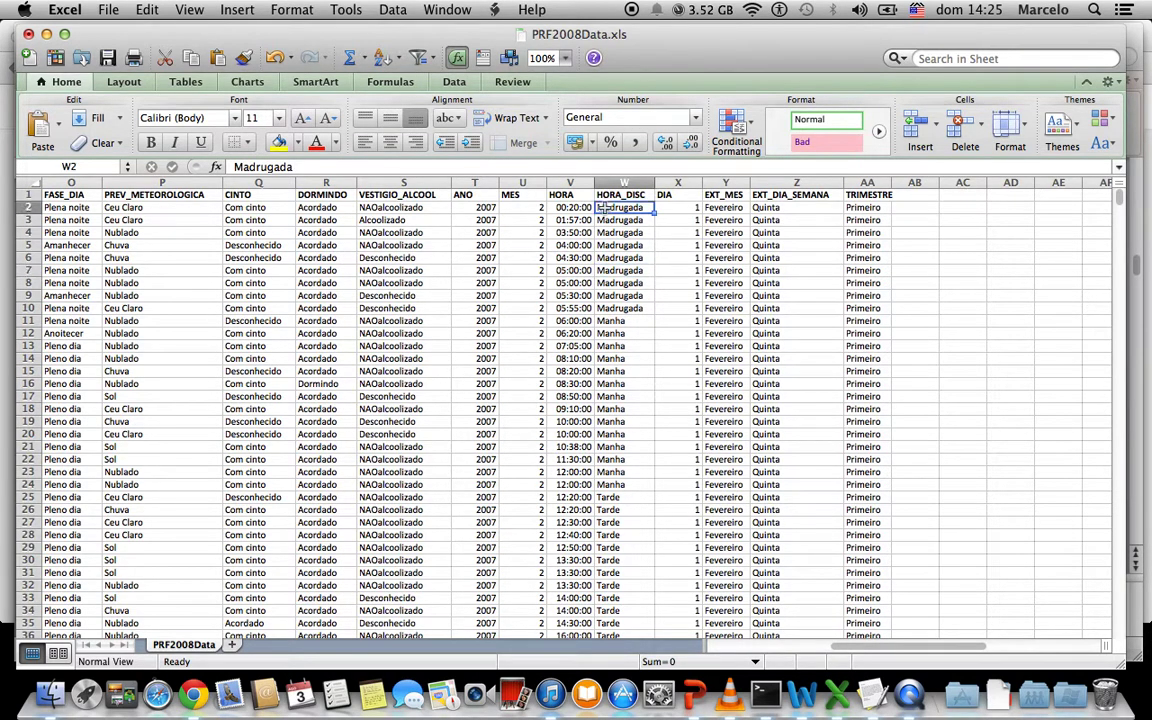
key(Left)
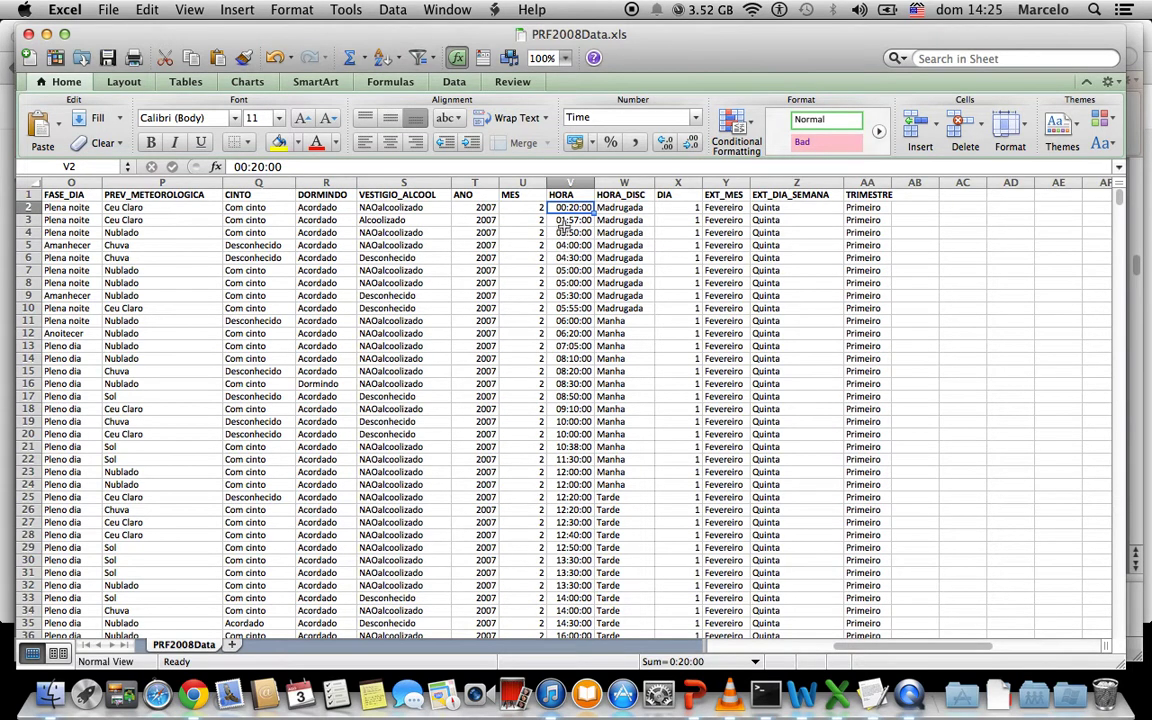
click(563, 219)
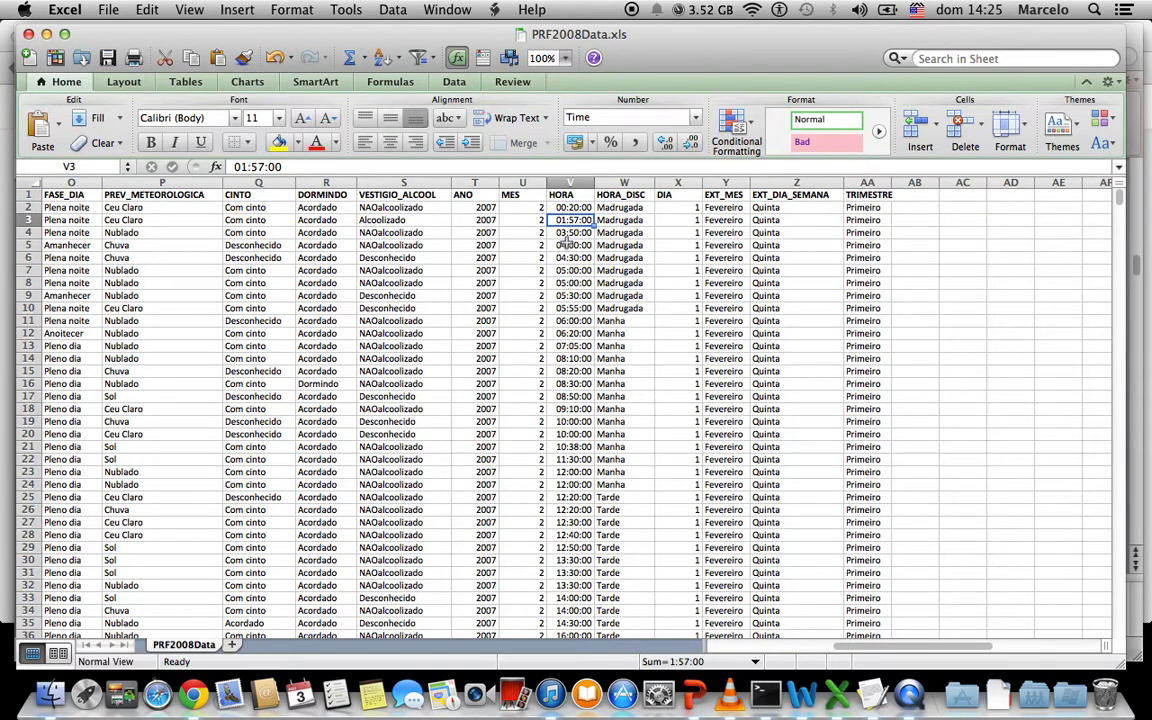
key(Down)
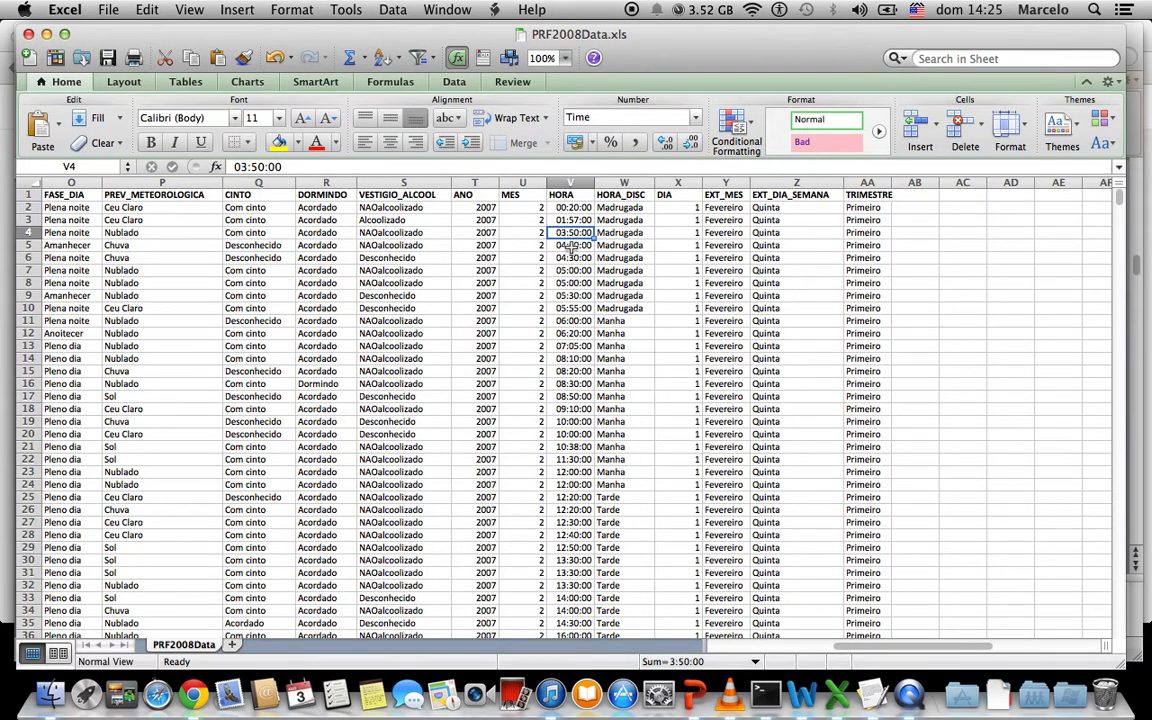
click(573, 245)
click(573, 258)
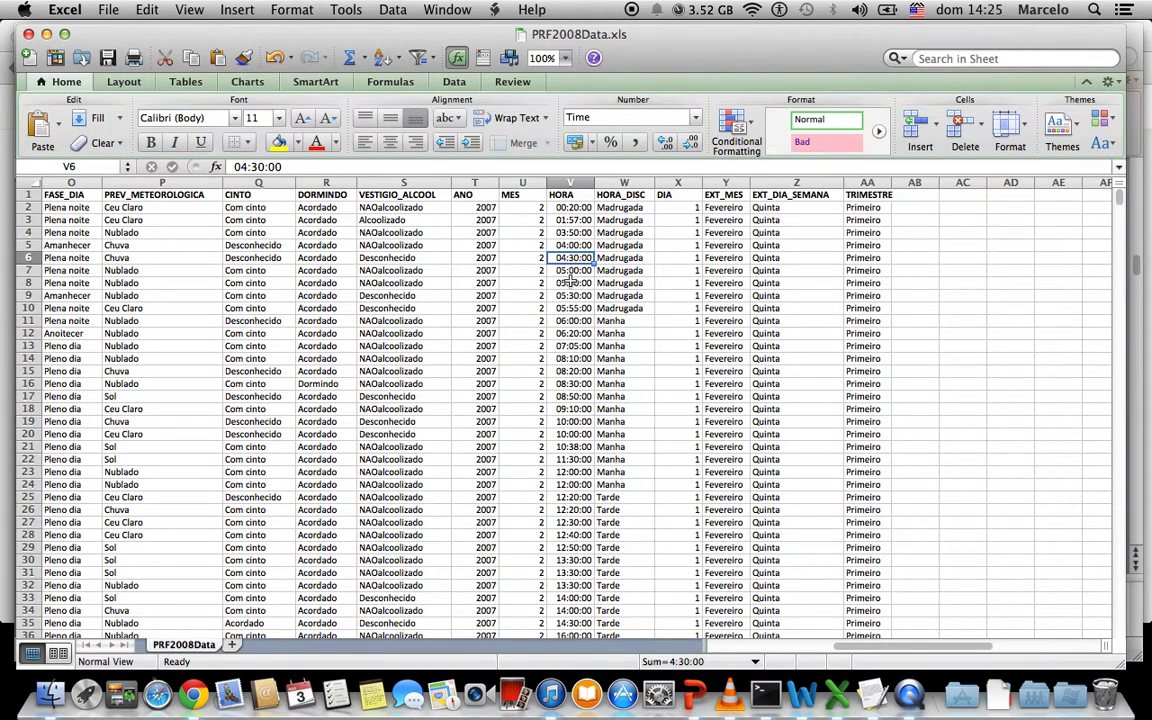
click(572, 270)
click(572, 283)
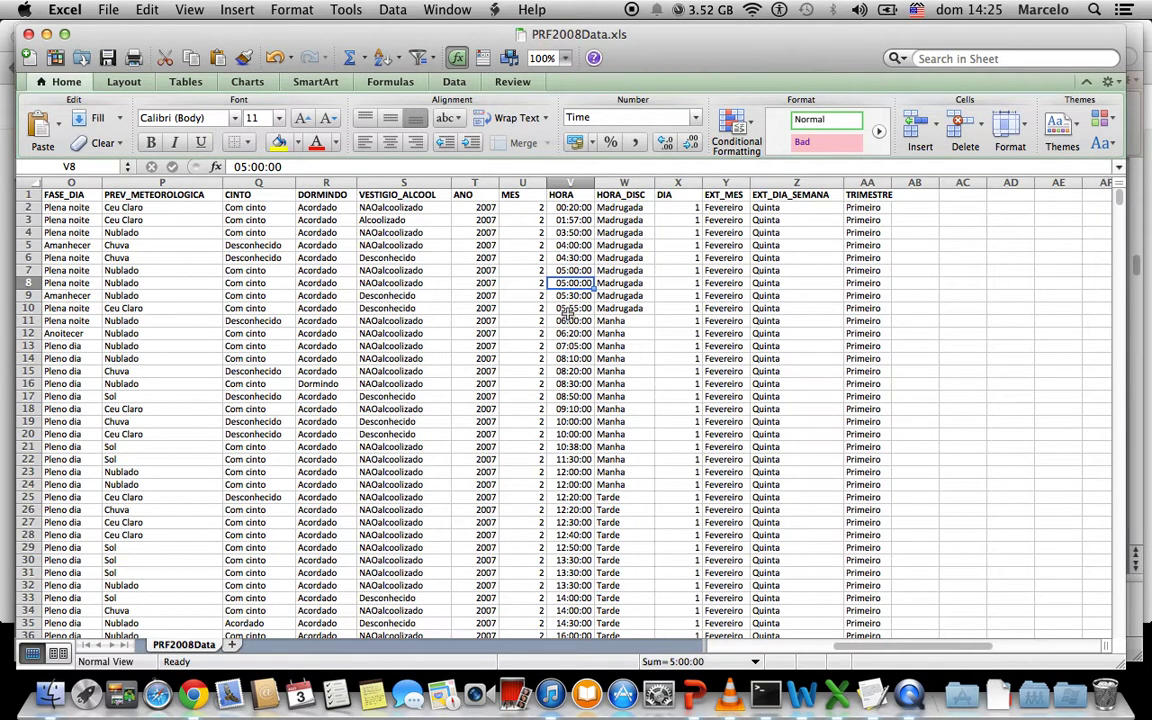
click(572, 308)
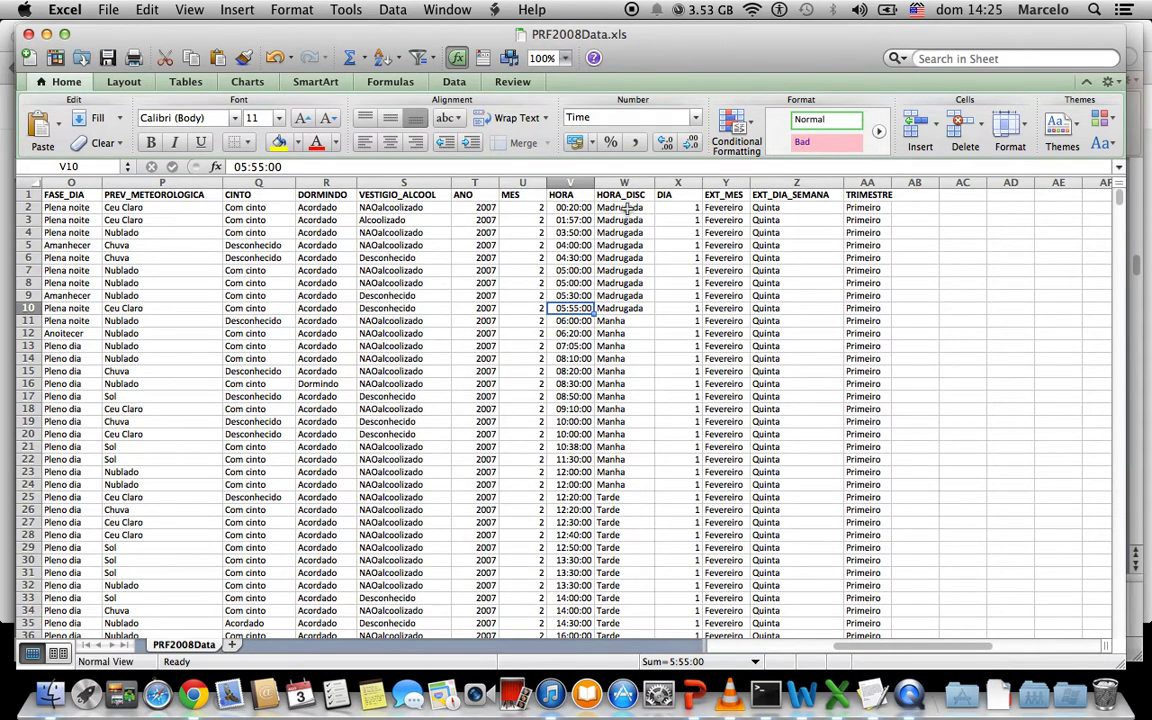
- Examine the HORA_DISC column for its day-period categories Madrugada, Manha, Tarde and Noite
click(627, 207)
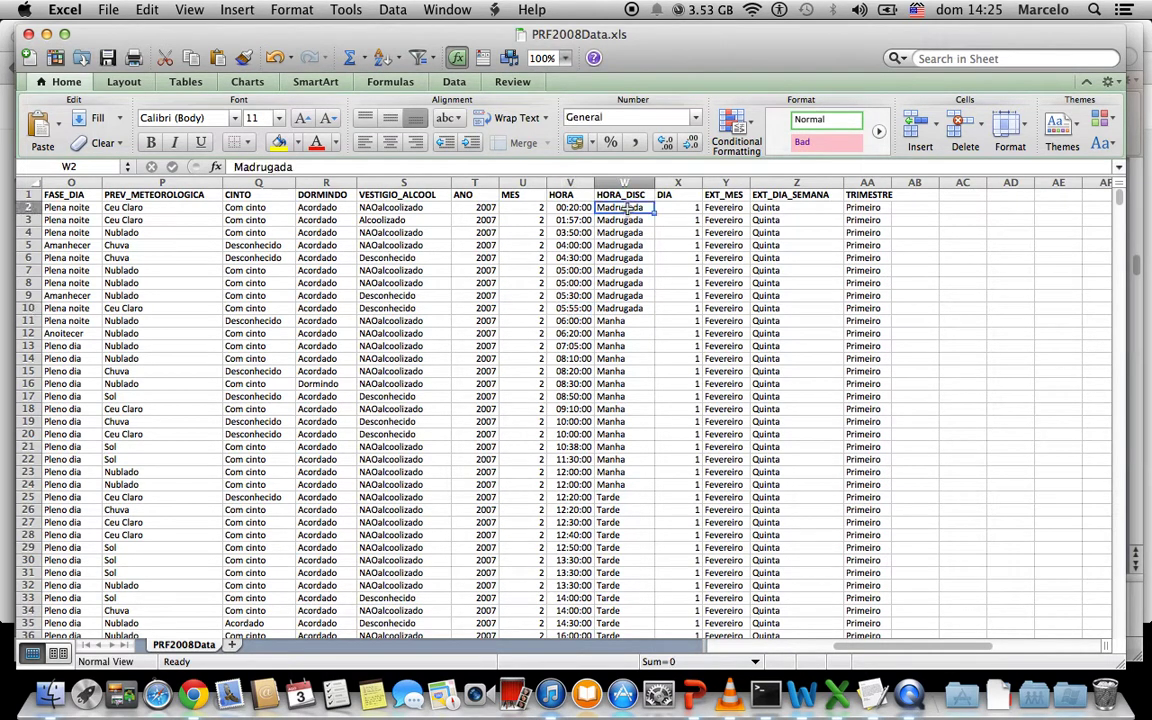
click(618, 296)
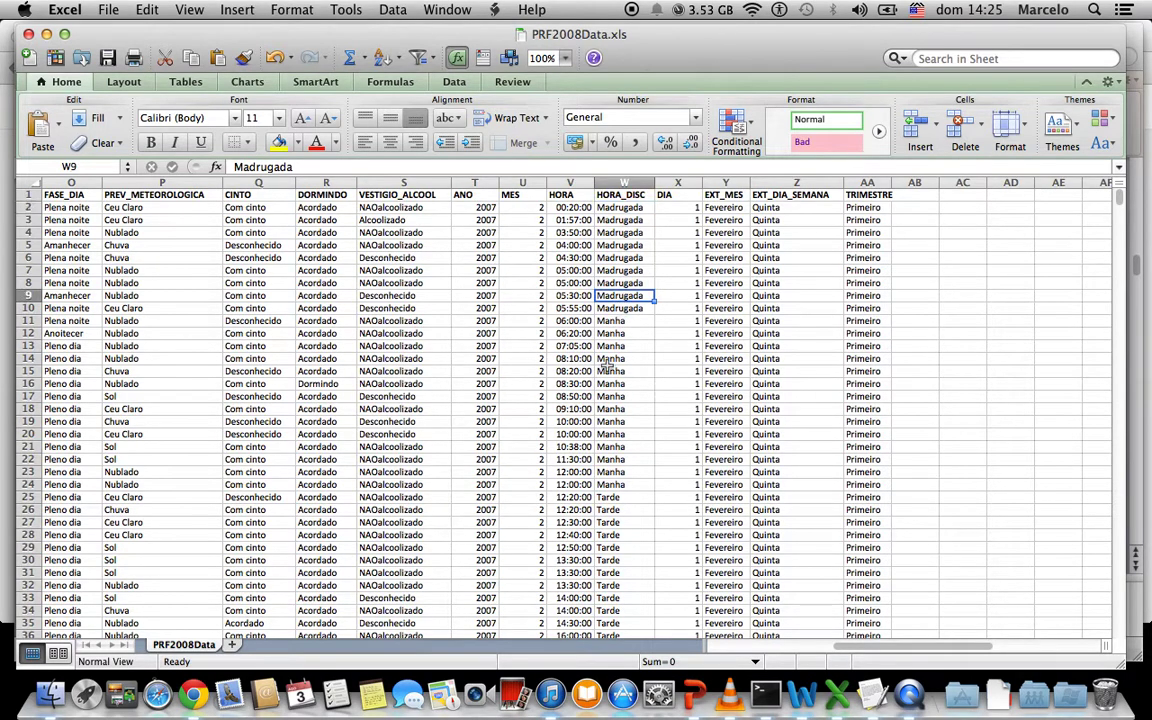
click(621, 321)
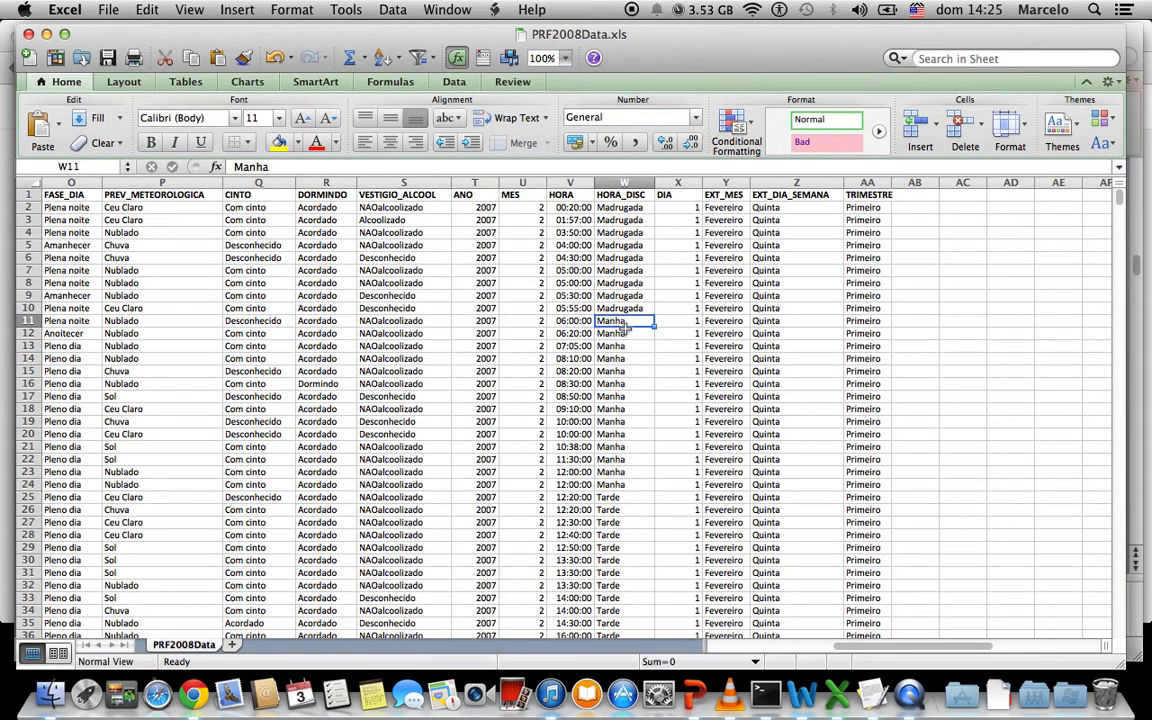
scroll(617, 399, down, 4)
click(620, 449)
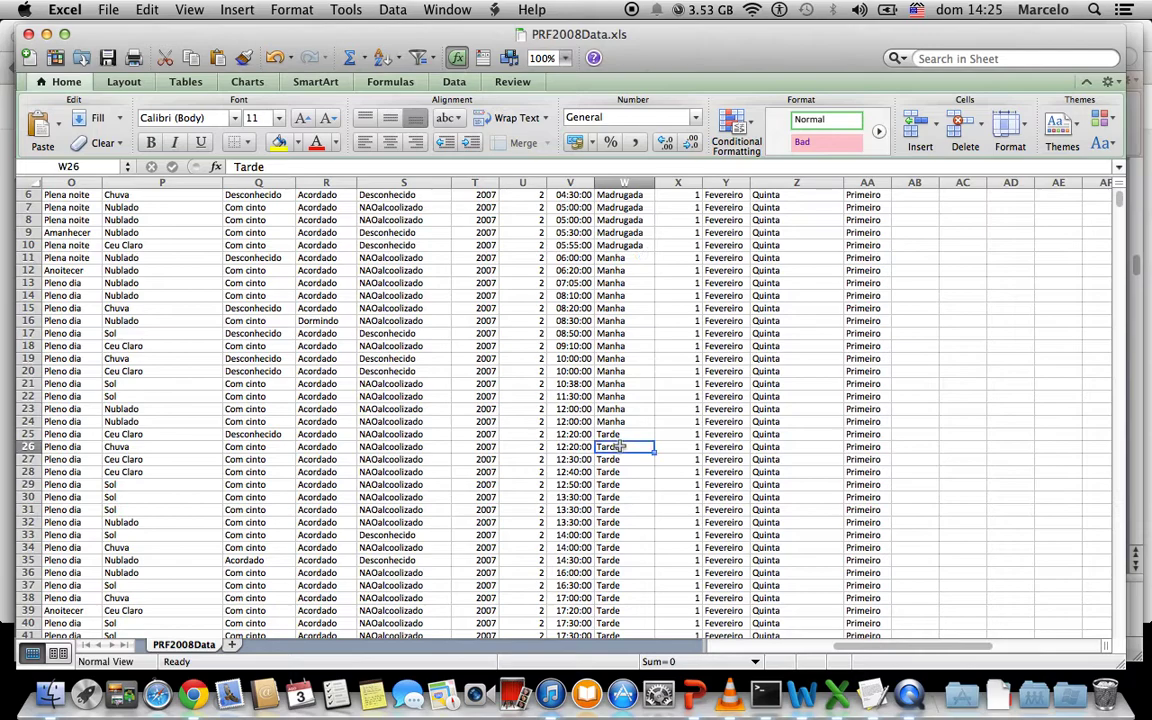
scroll(600, 447, down, 5)
click(618, 508)
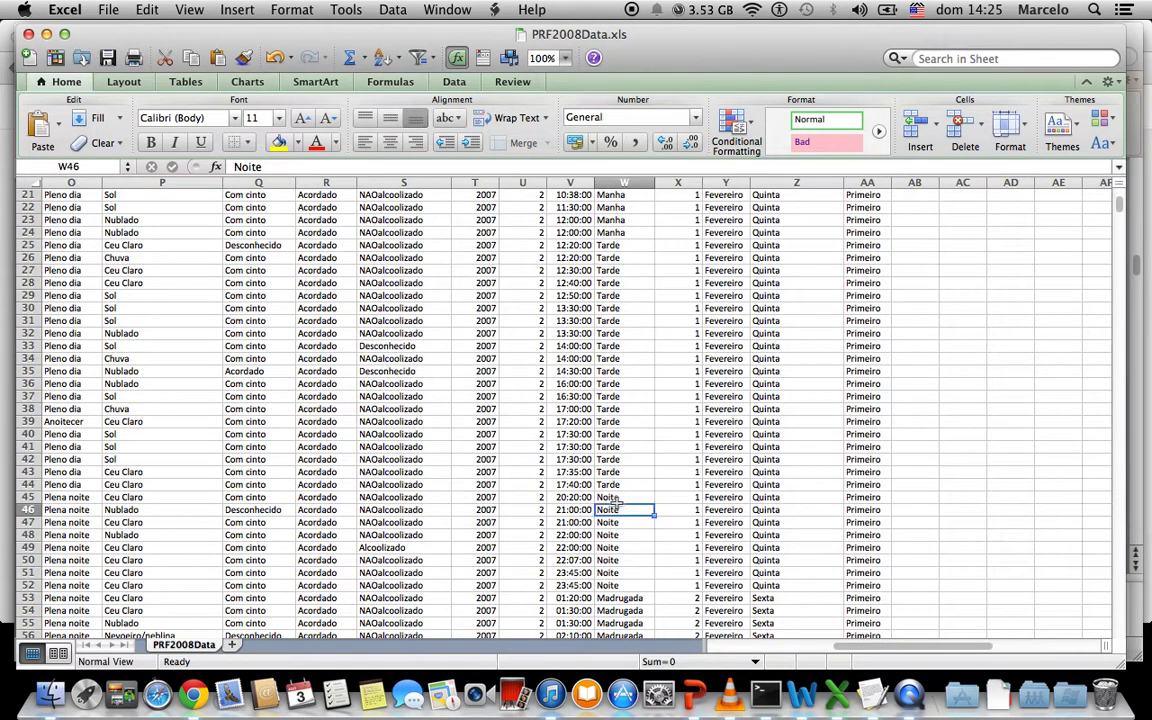
scroll(617, 397, up, 7)
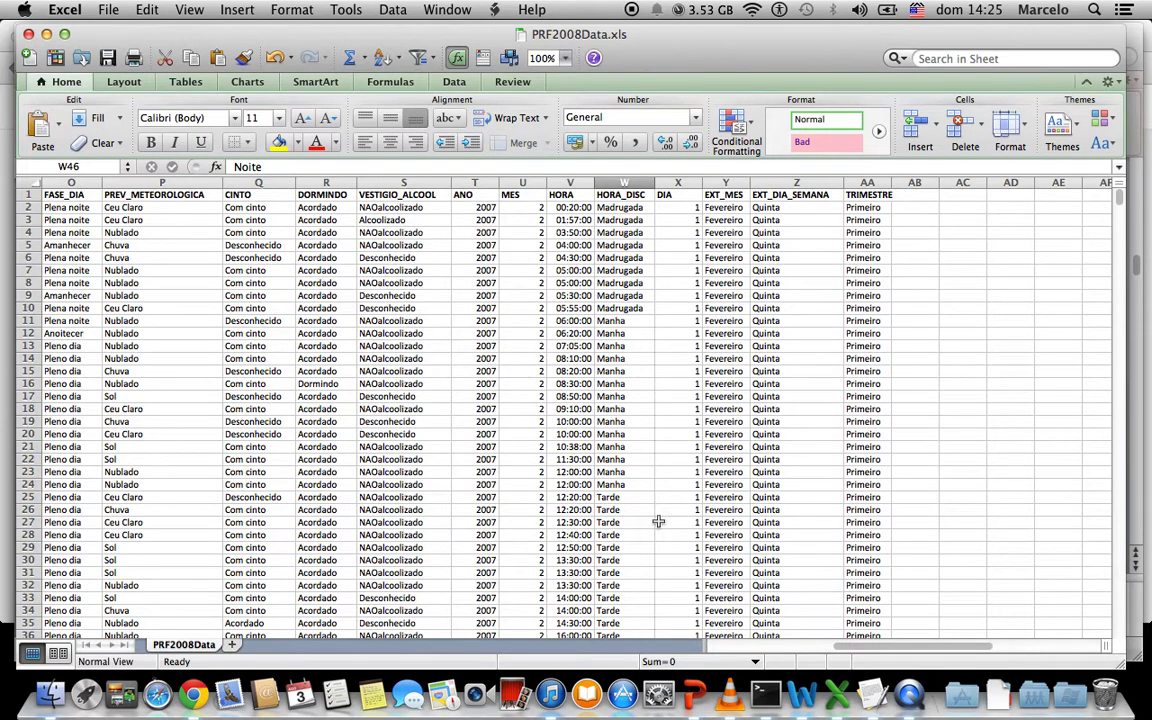
- Switch to the text editor, write "SE O ACIDENTE =" below DISCRETIZAR, and move the note window lower to uncover the spreadsheet's first rows
click(867, 681)
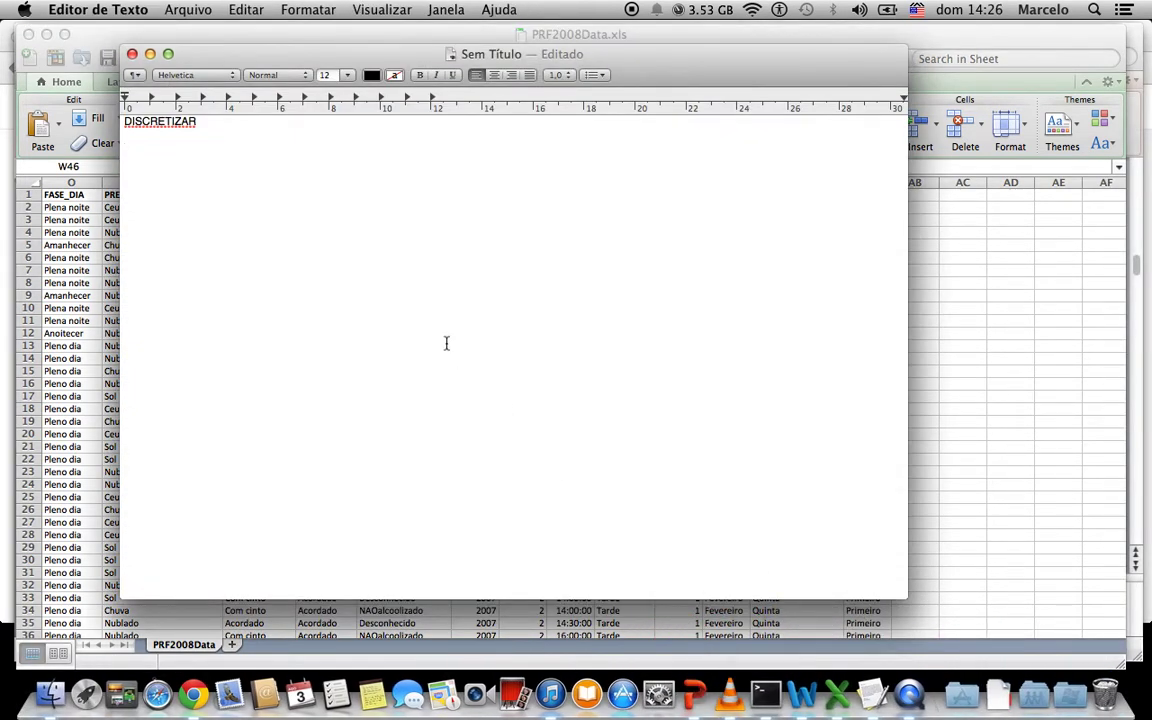
text(SE)
text(O O ACIDENTE)
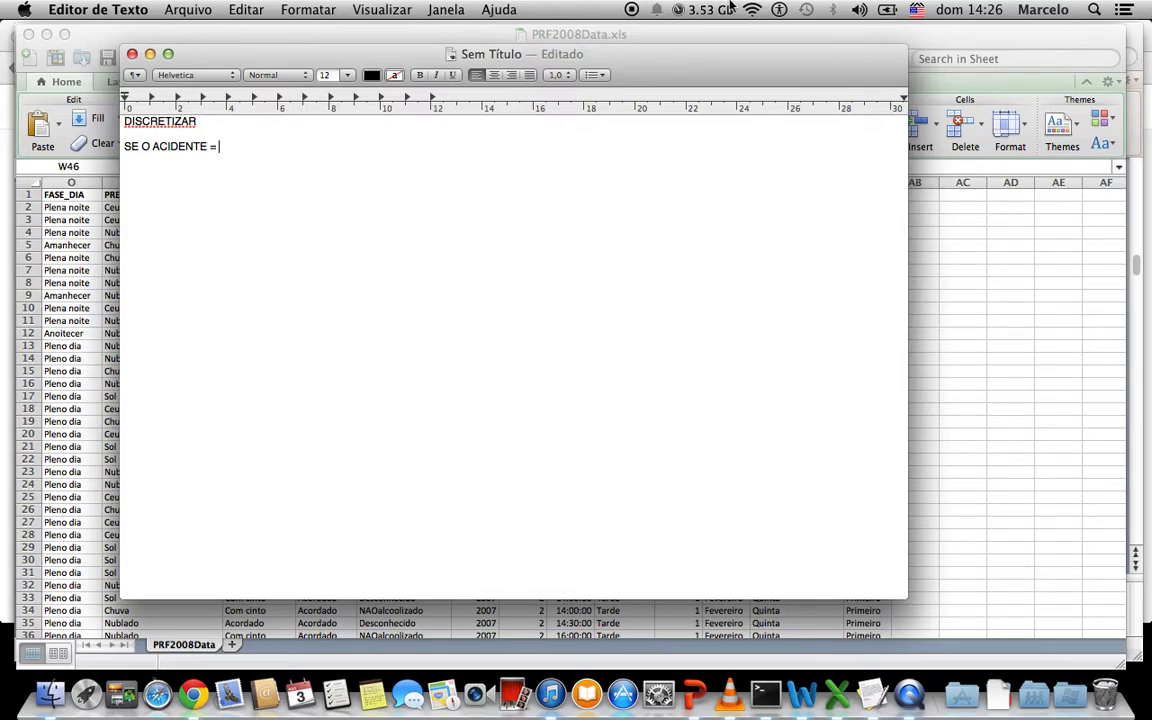
drag(696, 58, 792, 298)
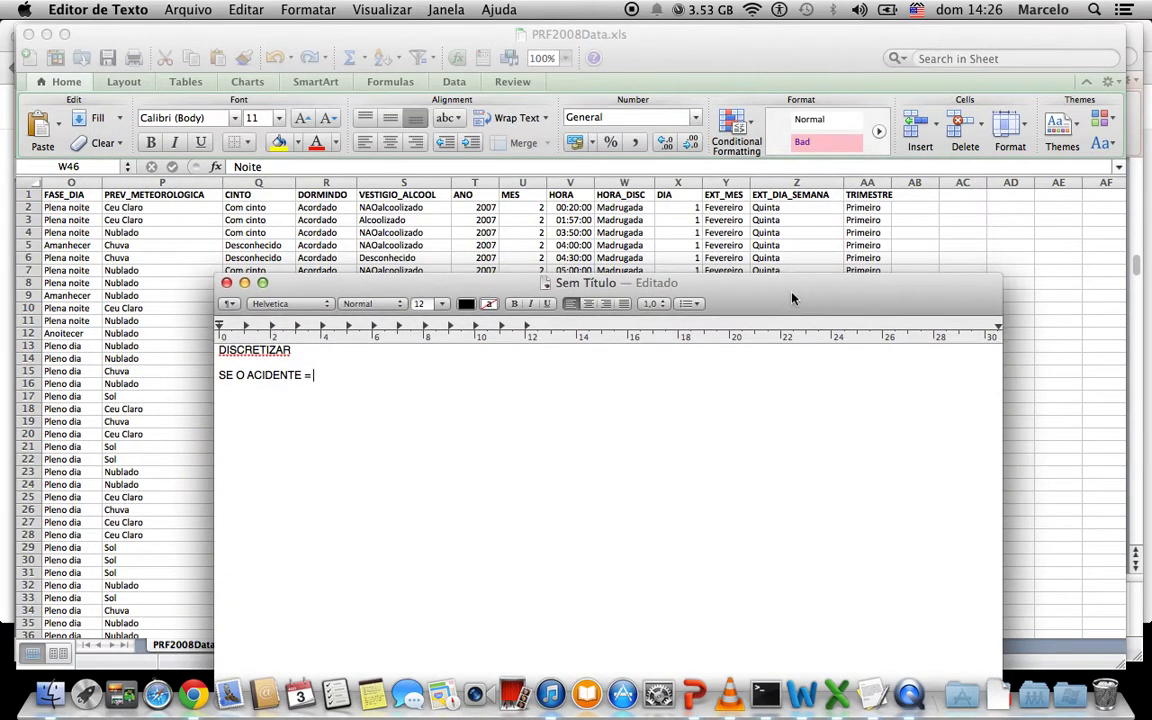
- Reword the line below DISCRETIZAR as "SE A HORA = MADRUGADA ENTAO TIPO DE ACIDENTE É COLISAO LATERAL"
key(BackSpace)
key(BackSpace)
key(BackSpace)
key(BackSpace)
key(BackSpace)
key(BackSpace)
key(BackSpace)
key(BackSpace)
key(BackSpace)
key(BackSpace)
key(BackSpace)
key(BackSpace)
text(A HORA = MADRUGA)
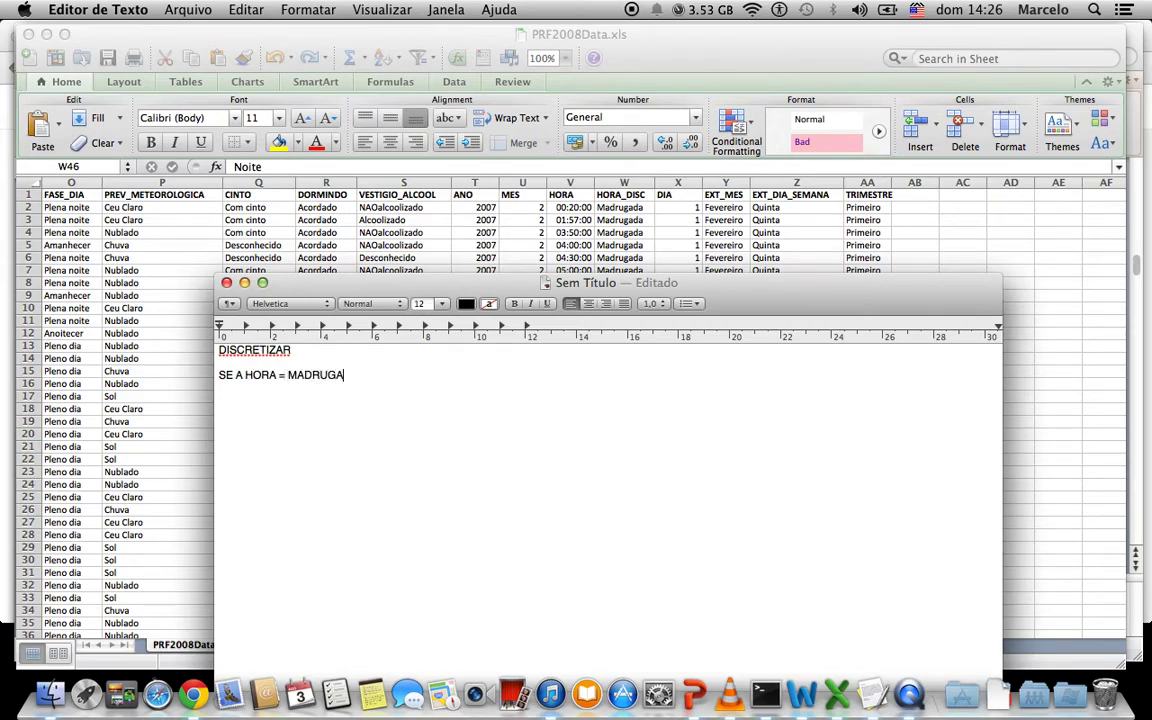
text(DA ENTAO TIPO DE ACIDENTE )
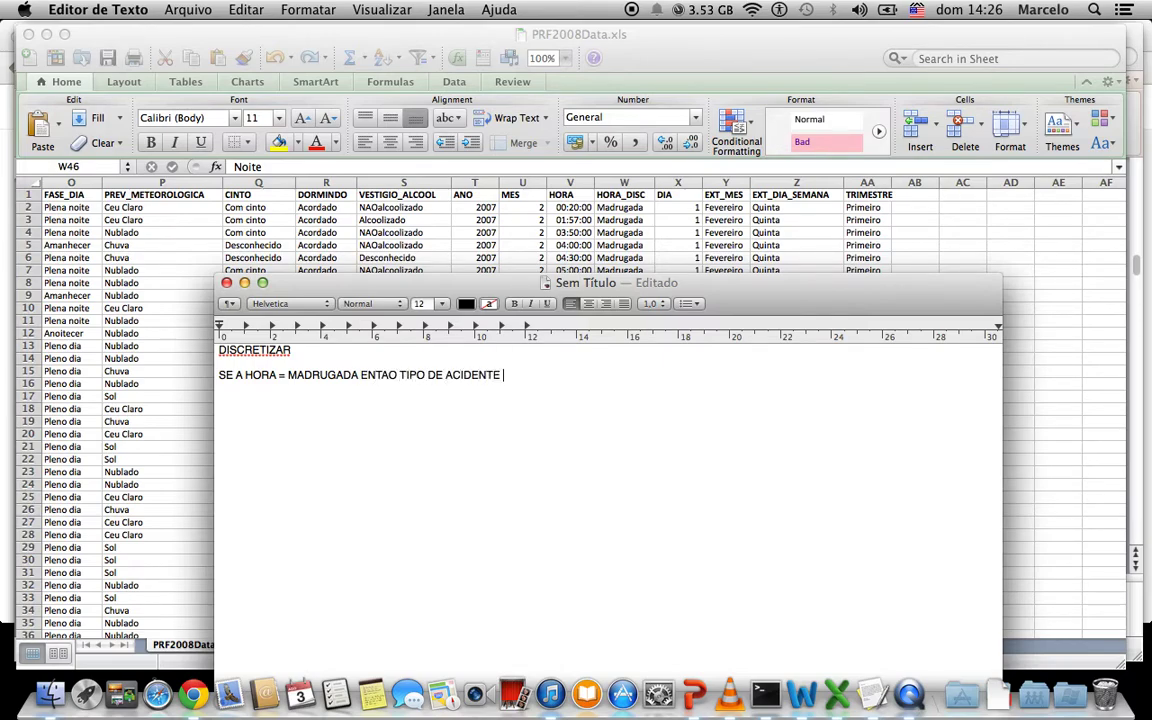
text(É COLISAO LATERAL)
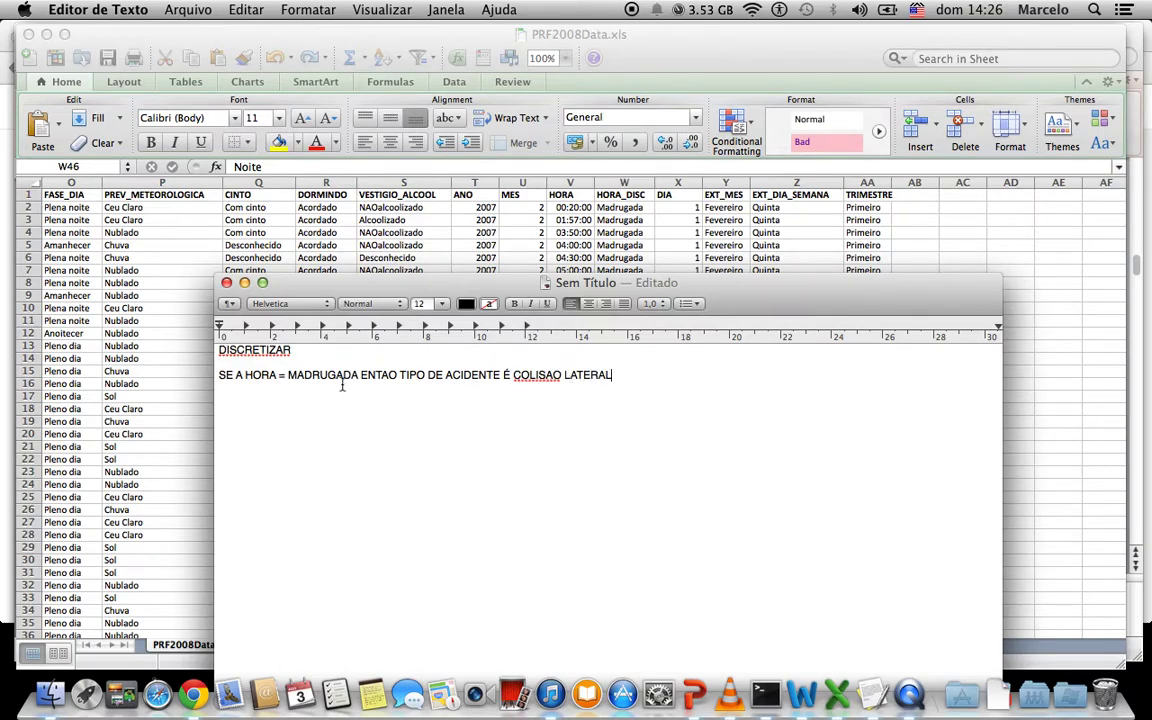
- Start a second rule with "SE HORA" below the first one, and delete the article "A" before HORA in the first rule
key(Return)
text(SE A HO)
key(BackSpace)
text(HOR)
double_click(237, 374)
key(BackSpace)
click(275, 396)
text(A)
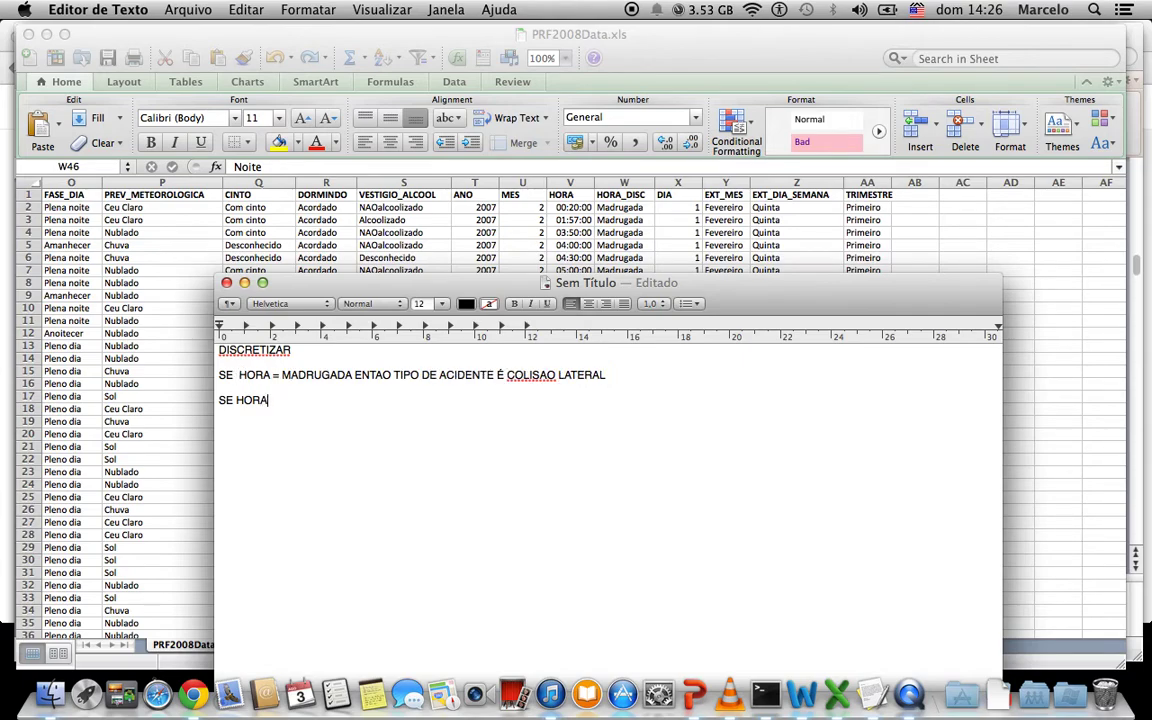
- Complete the second rule as "SE HORA = 03:51 ENTAO X" and add "SE HORA = 03:00 ENTAO Y" beneath it
text( = 03)
key(Return)
text(:)
text(51 ENTAO X )
text(SE HORA)
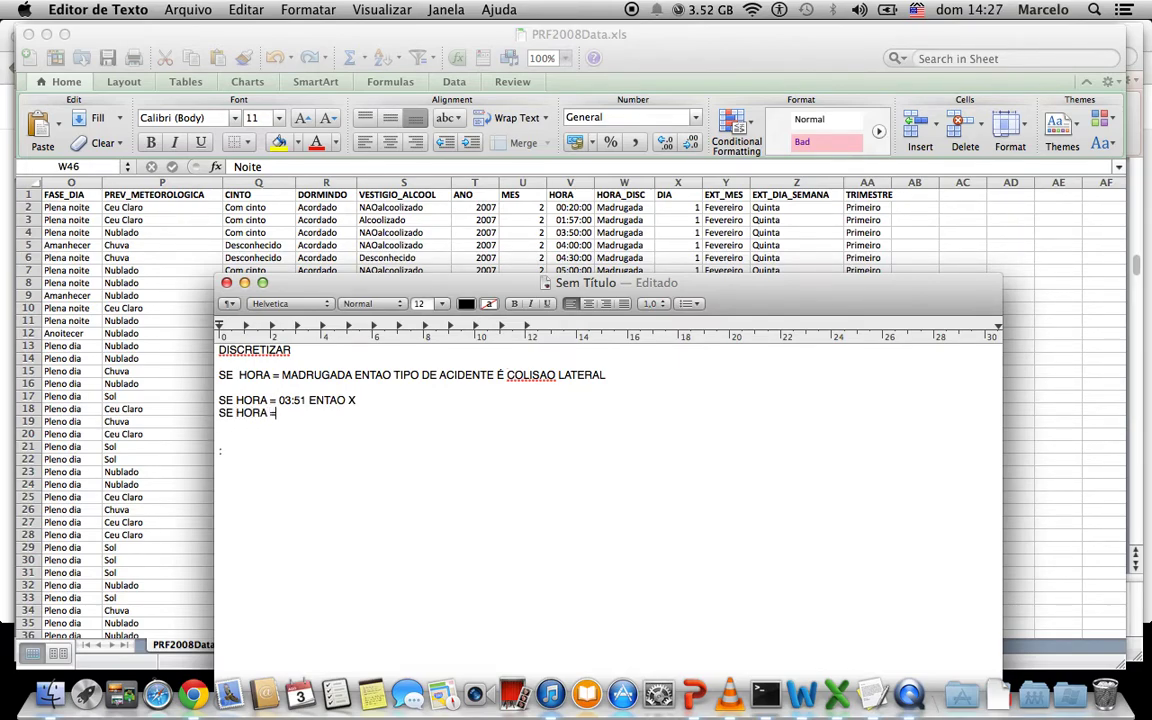
text( = 03:00 ENTAO Y)
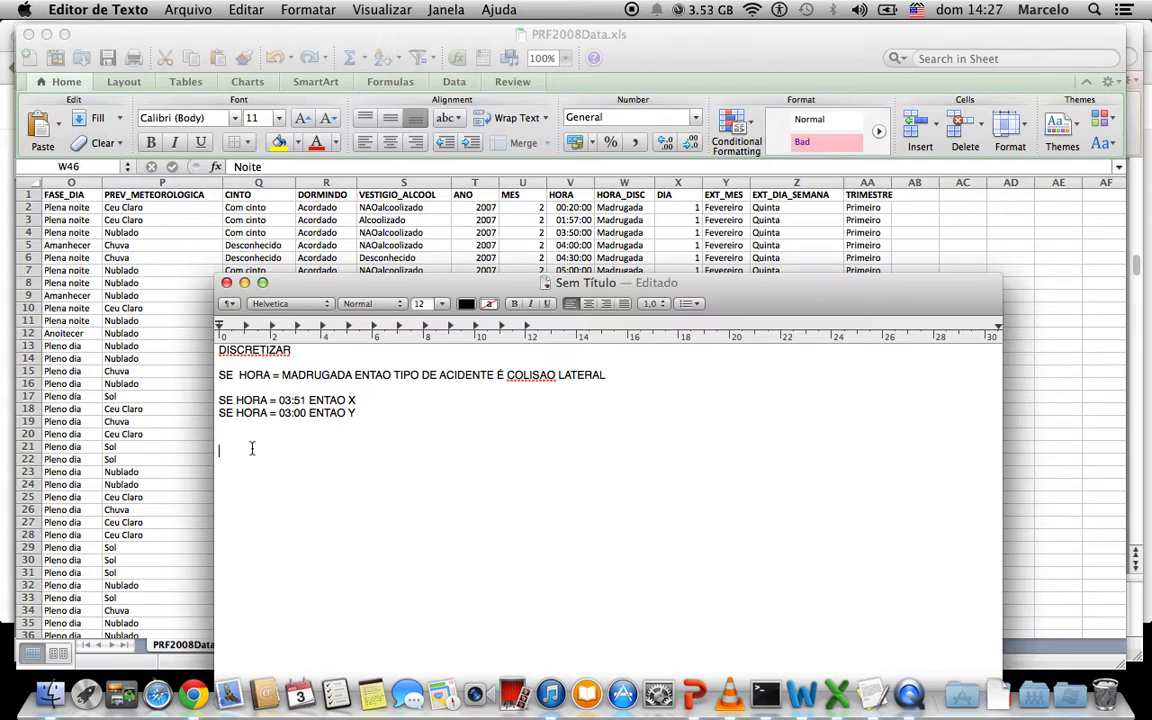
- Highlight the end of the 03:00 rule, then switch to the PowerPoint slide show and display the KDD definition slide
click(354, 412)
drag(354, 412, 285, 414)
key(super+Tab)
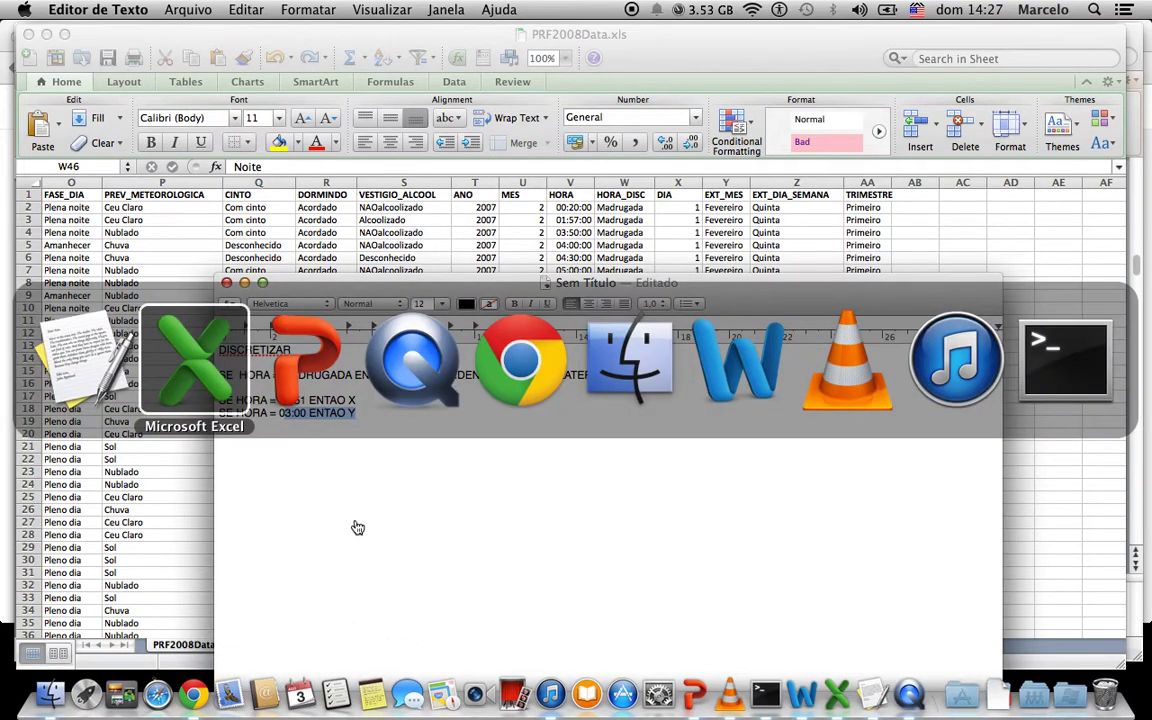
key(super+Tab)
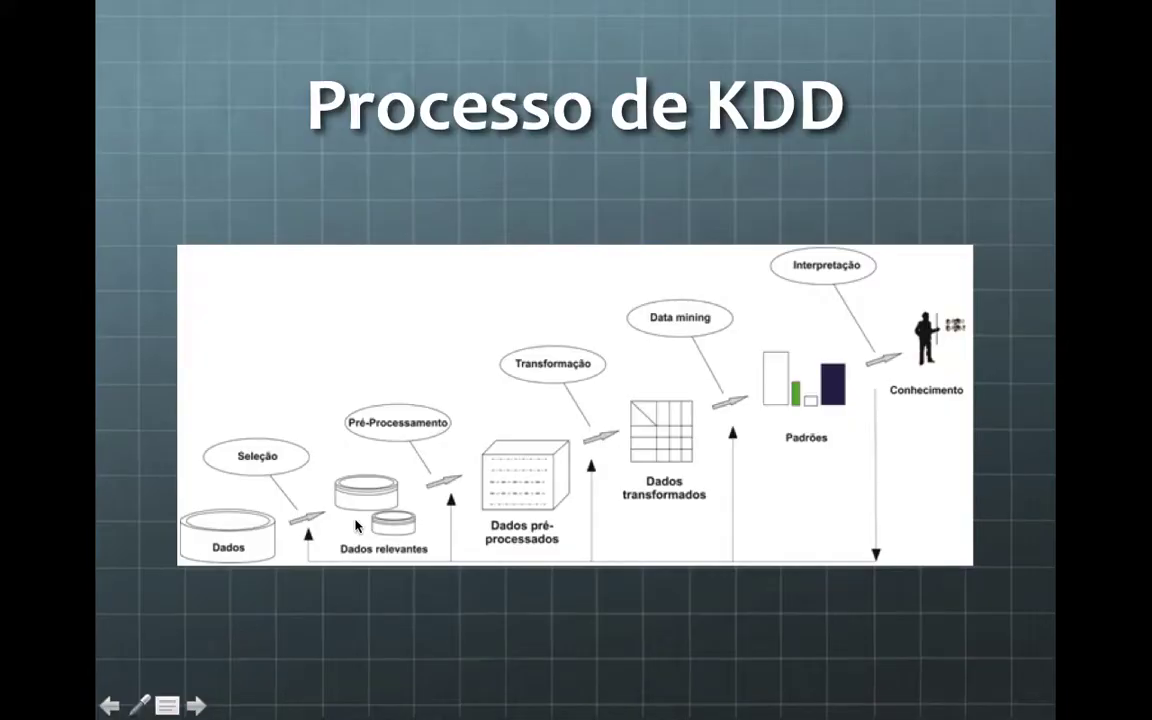
key(Left)
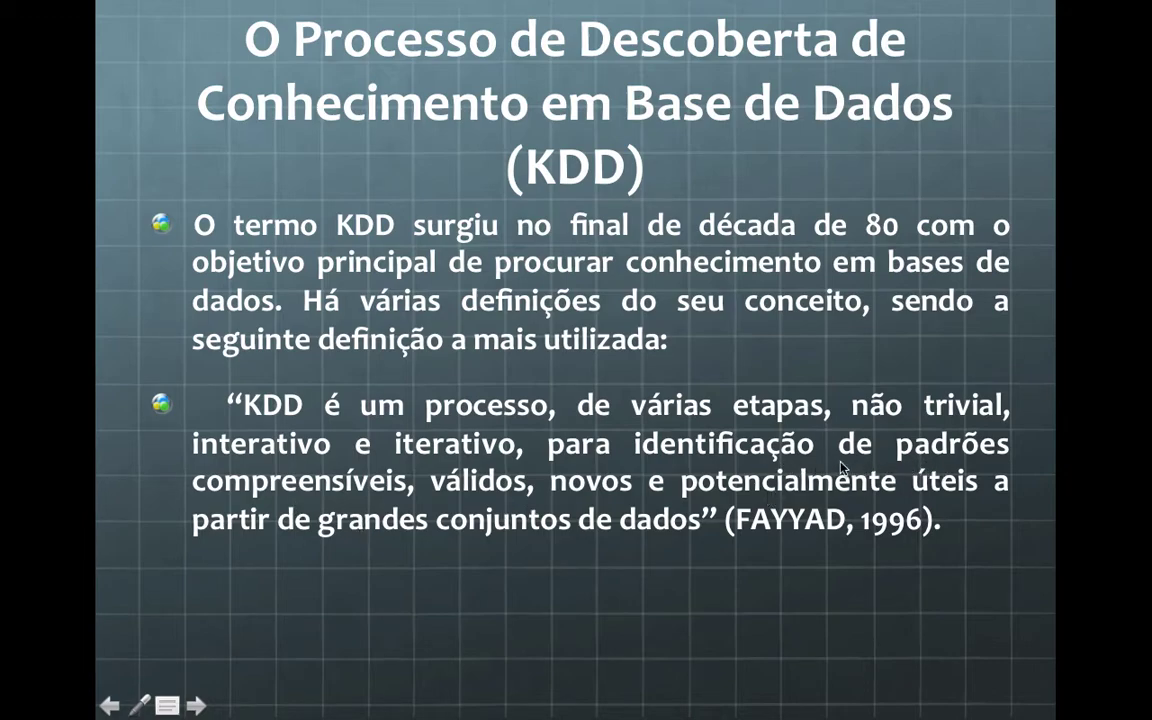
- Return to the text editor and compare the 03:51 rule with the MADRUGADA rule
key(super+Tab)
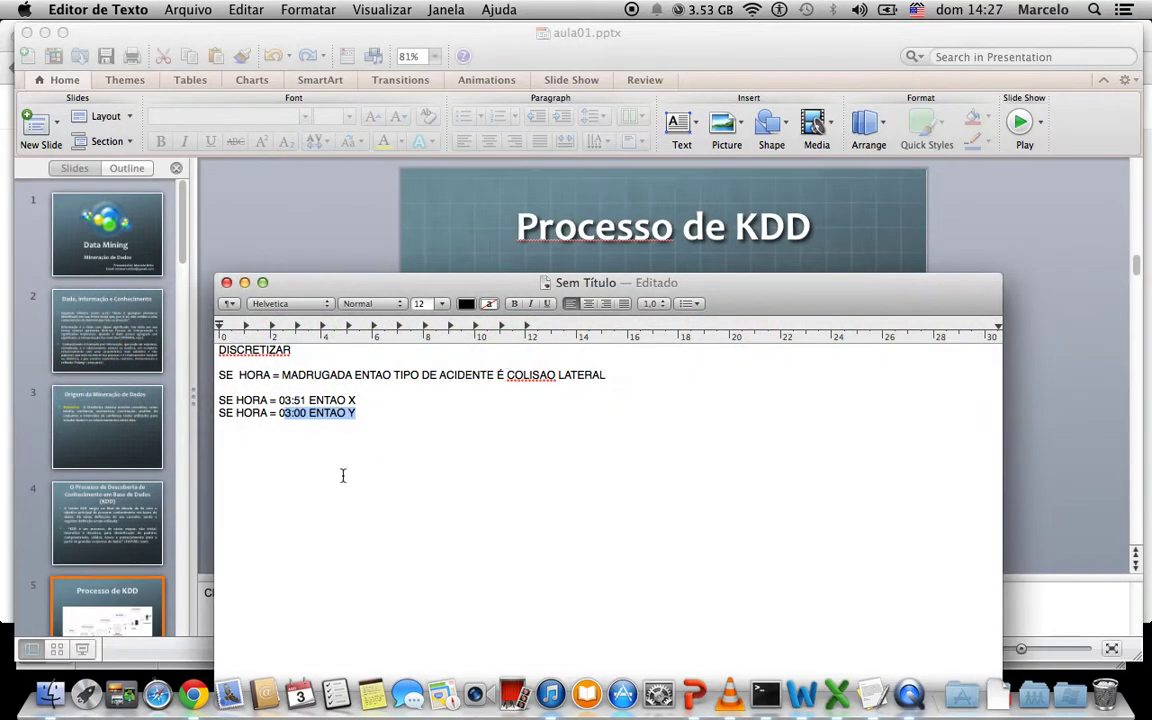
click(397, 470)
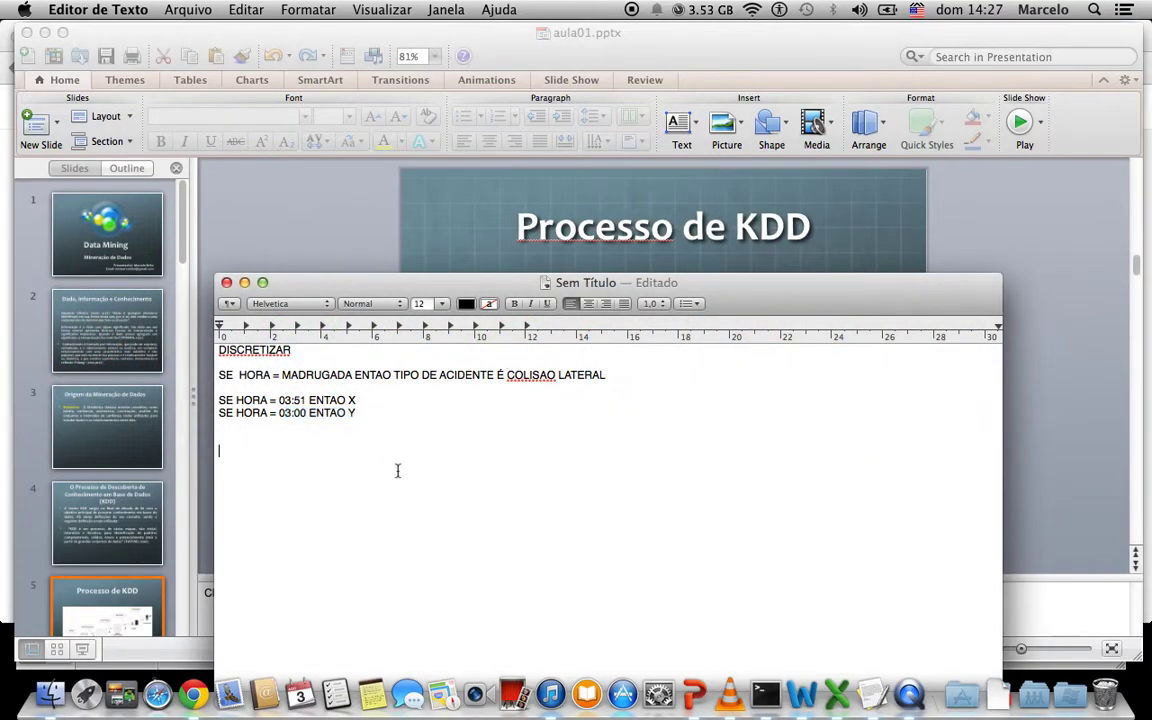
click(296, 400)
click(320, 375)
- Switch to Excel and compare the first record's HORA value with its HORA_DISC category
click(840, 694)
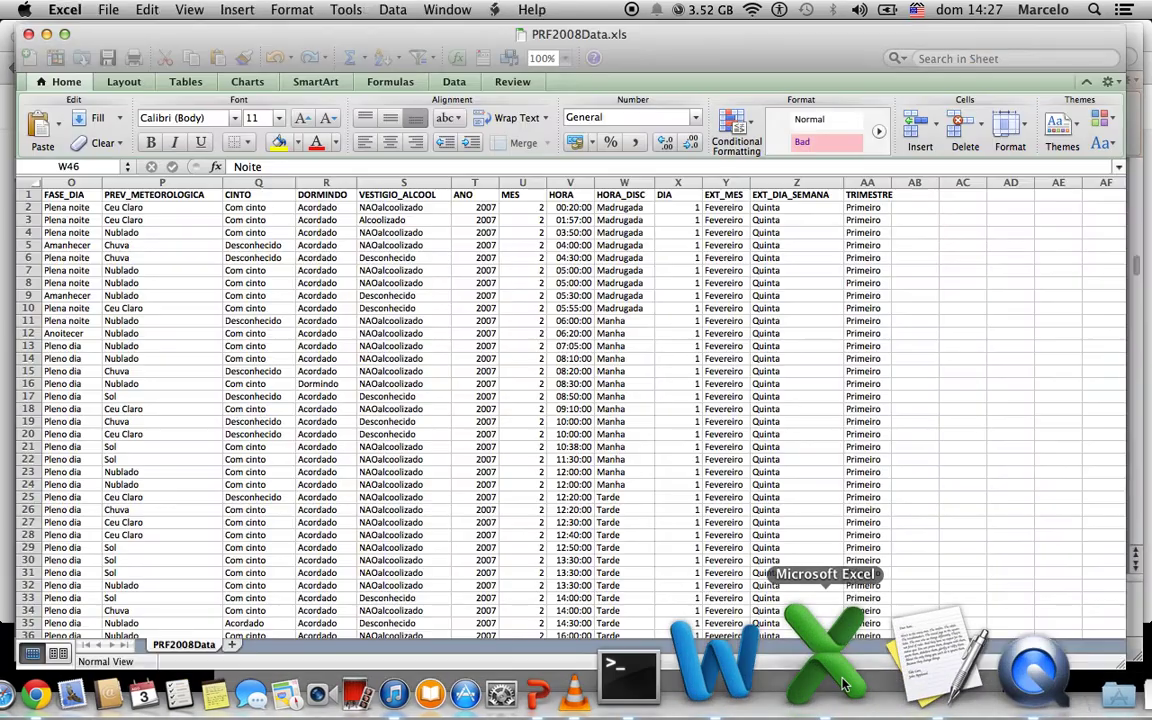
click(558, 206)
click(607, 207)
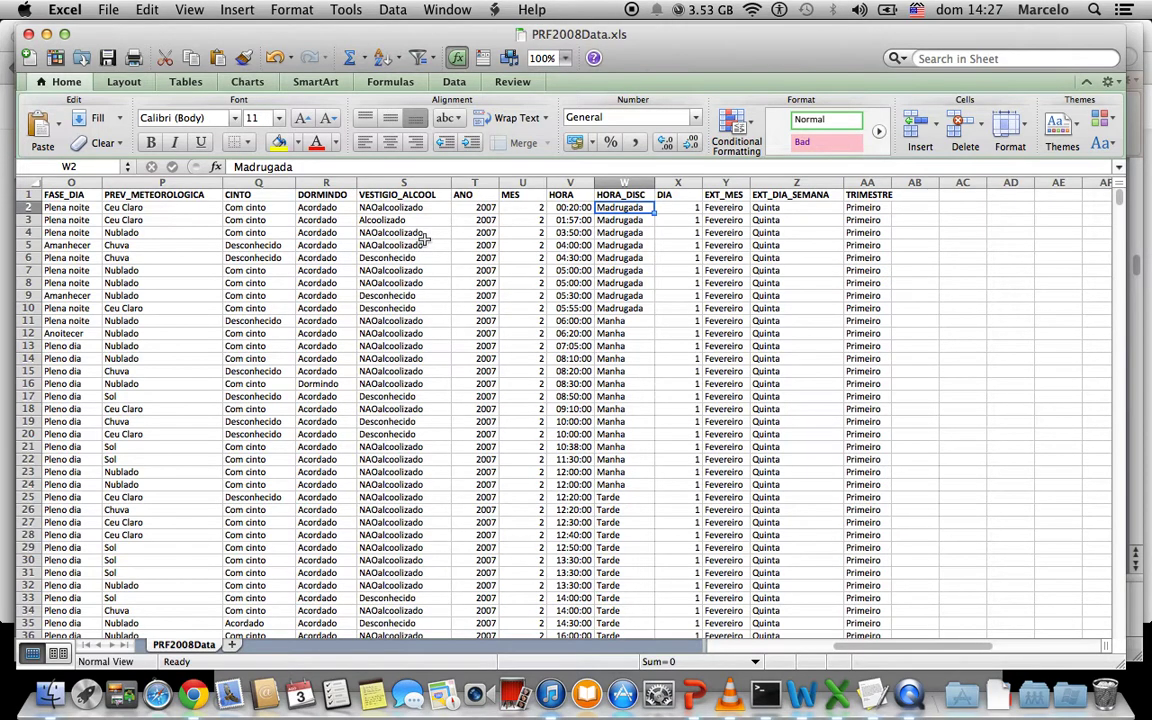
- Review the first record's attributes from HORA_DISC back to the MED_ACIDENTE column
key(Left)
key(Left)
key(Left)
key(Left)
key(Left)
key(Left)
key(Left)
key(Left)
key(Left)
key(Left)
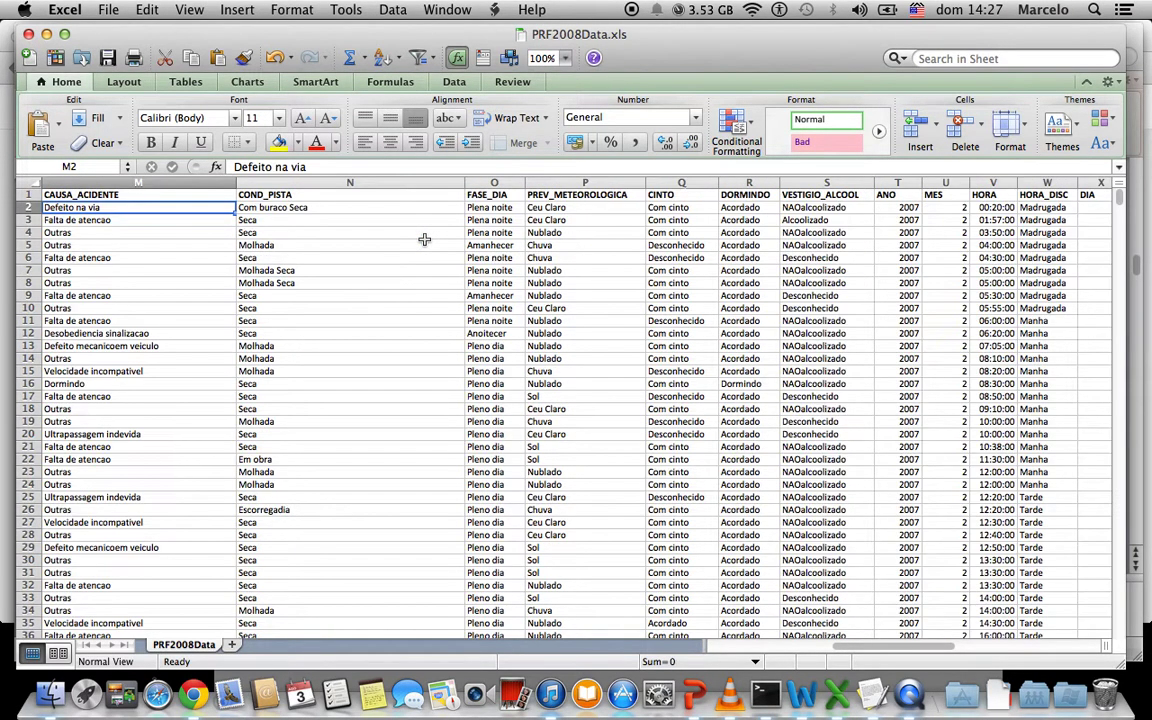
key(Right)
key(Right)
key(Left)
key(Left)
key(Left)
key(Left)
key(Left)
key(Left)
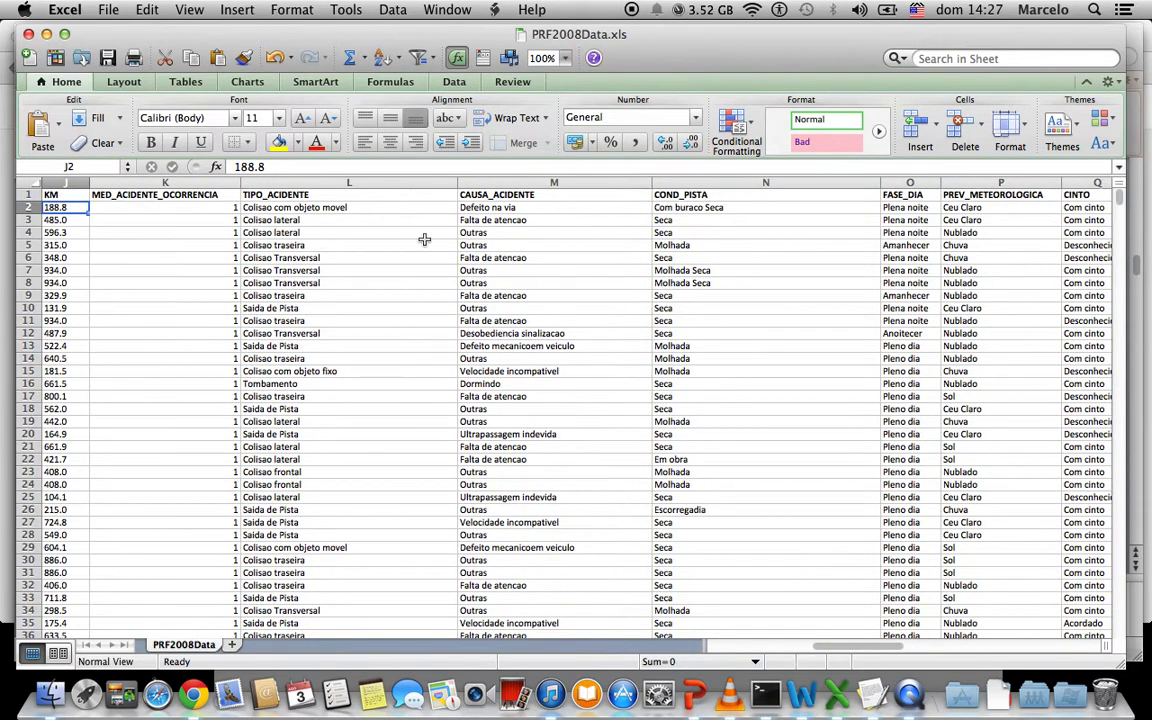
key(Left)
key(Left)
key(Left)
key(Left)
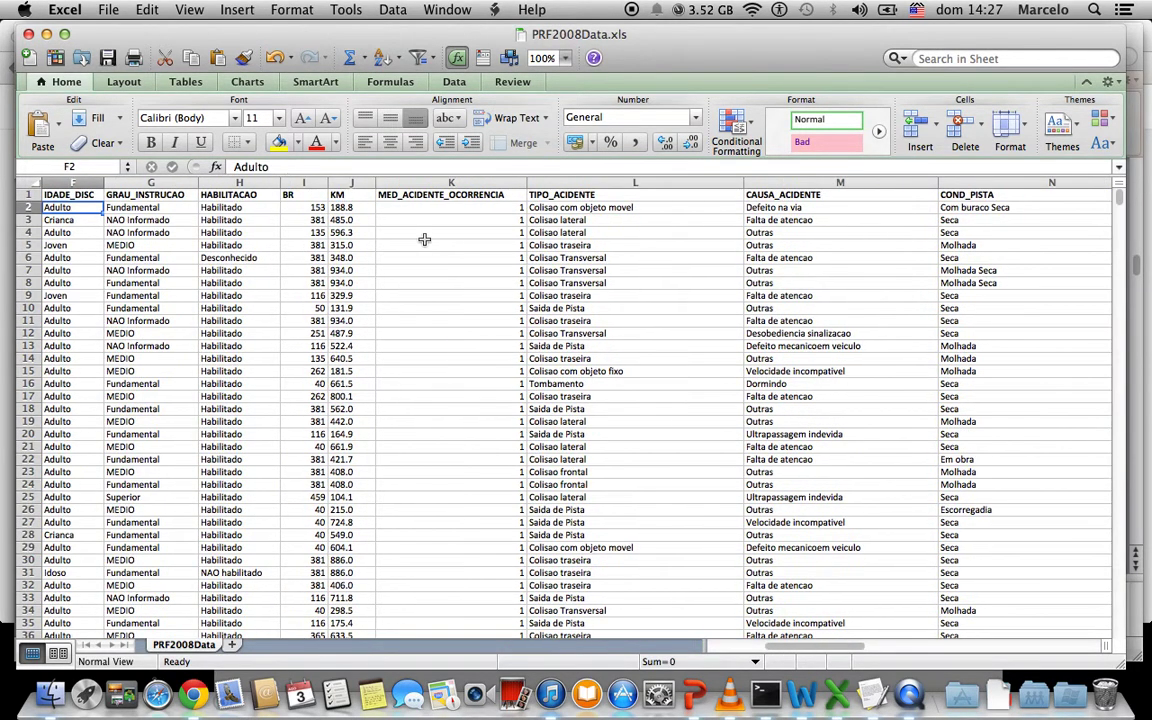
key(Left)
key(Left)
key(Left)
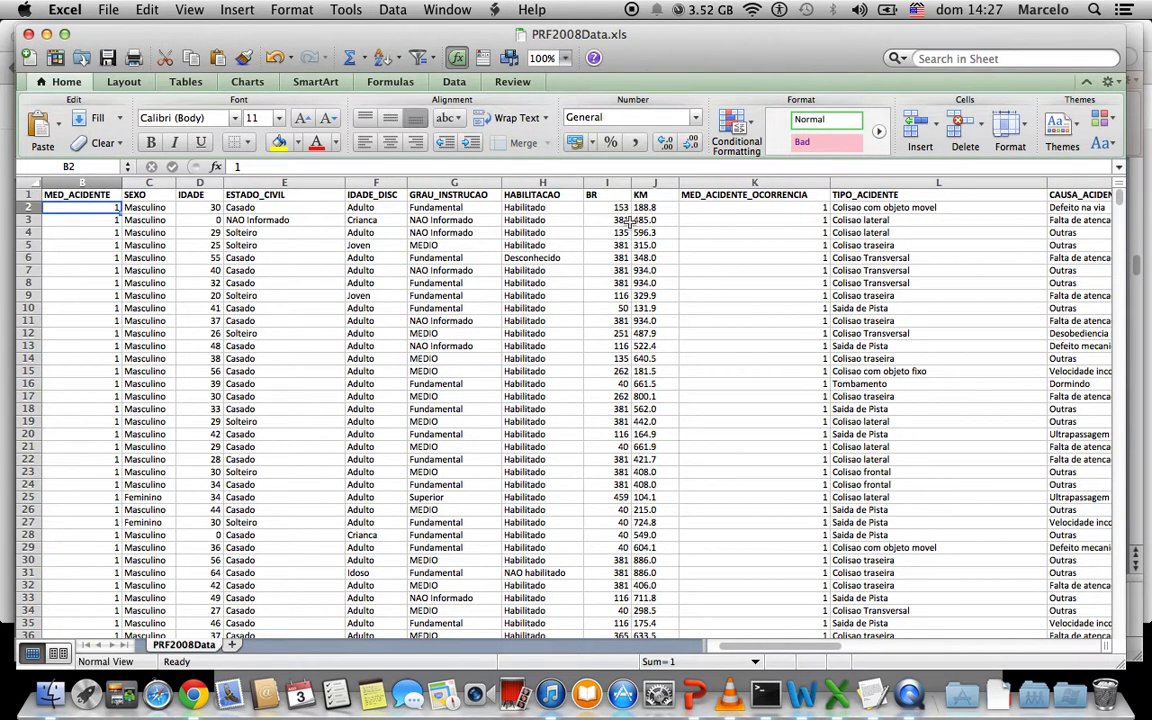
- Examine the BR and KM values of the first record and the KM value in row 6
click(600, 207)
click(652, 208)
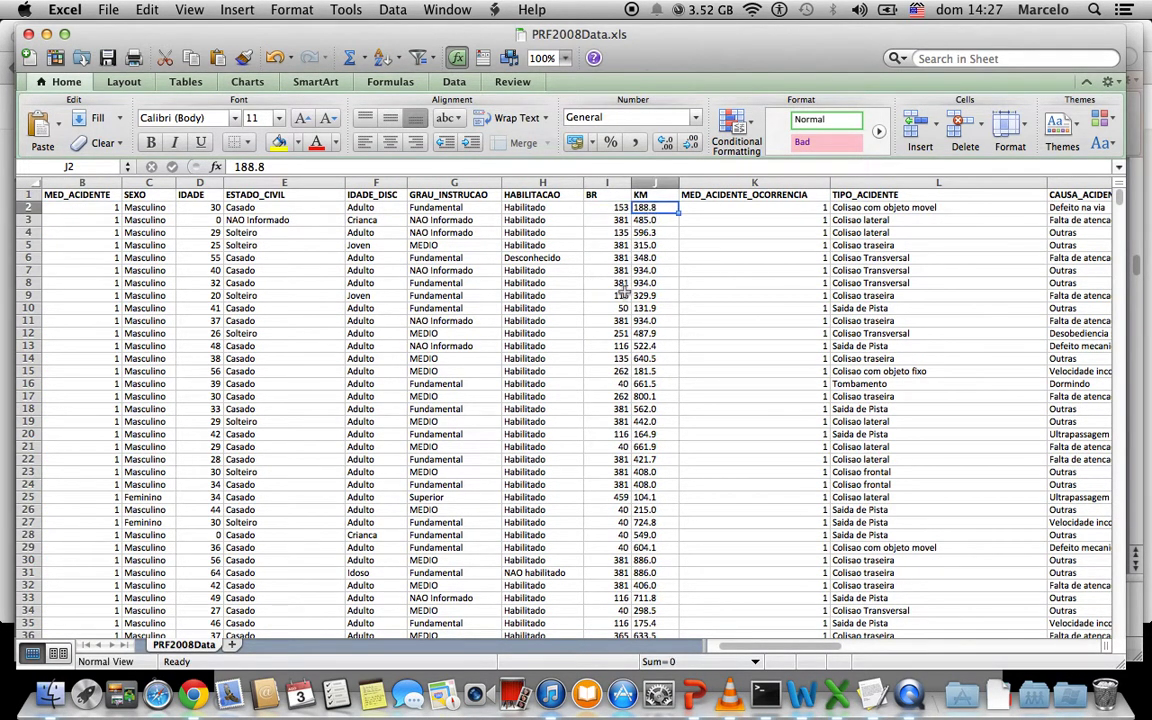
click(630, 259)
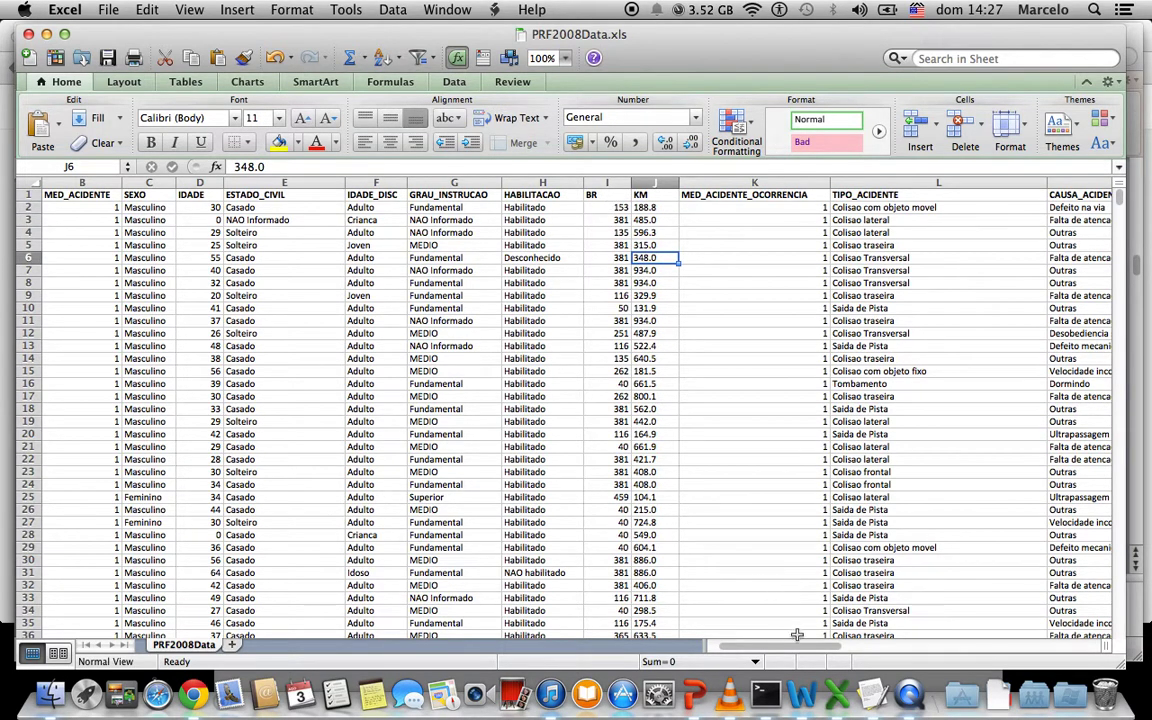
- Switch to the text editor and write CLUSTER below the two hour rules
click(870, 685)
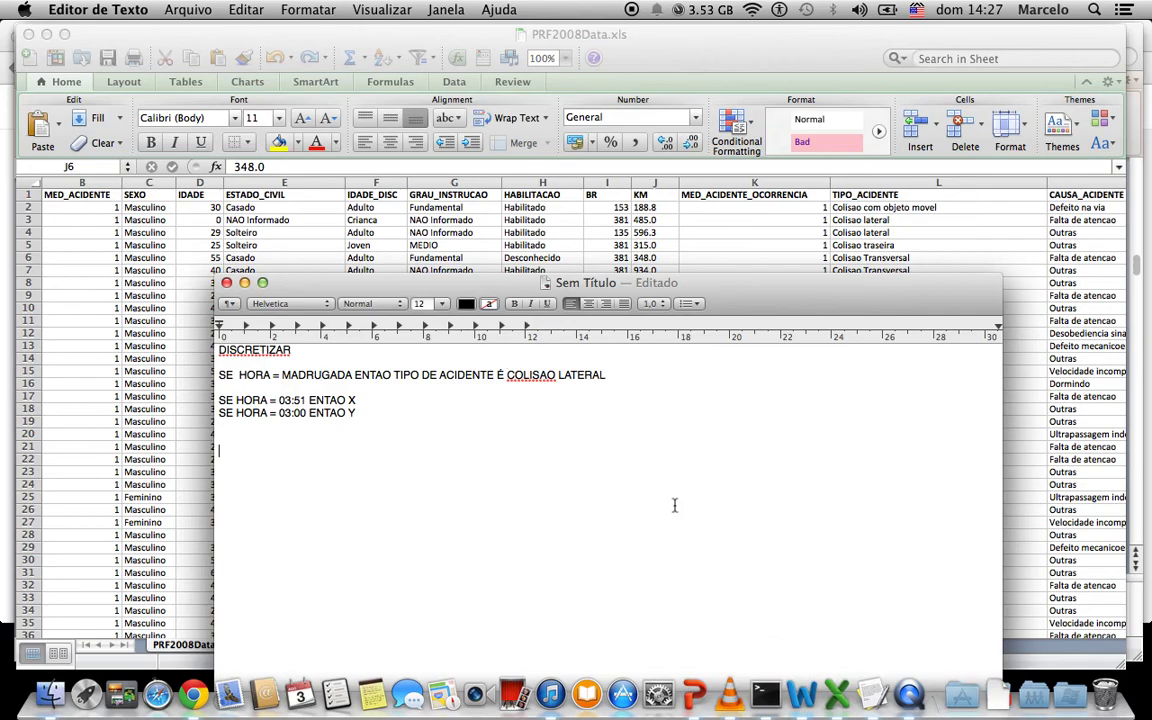
text(CLSUTER)
key(BackSpace)
key(BackSpace)
key(BackSpace)
key(BackSpace)
key(BackSpace)
text(USTER)
- Switch to Excel and compare the KM values in rows 2, 5 and 9 of PRF2008Data
click(638, 257)
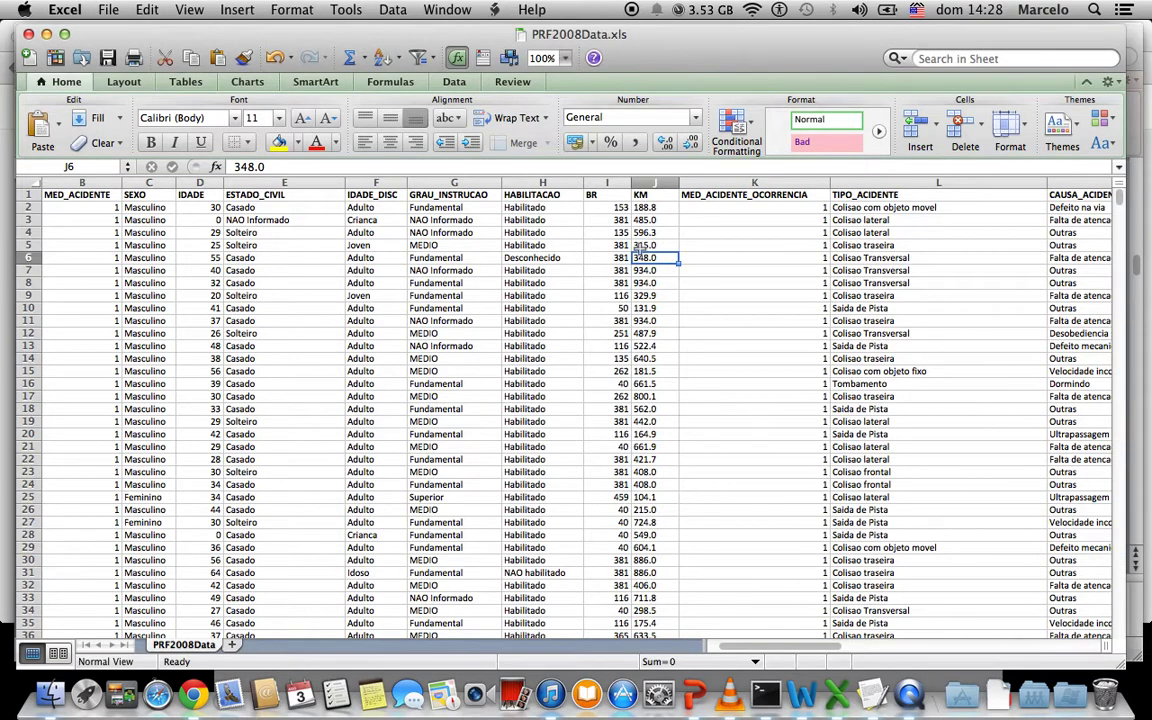
click(646, 207)
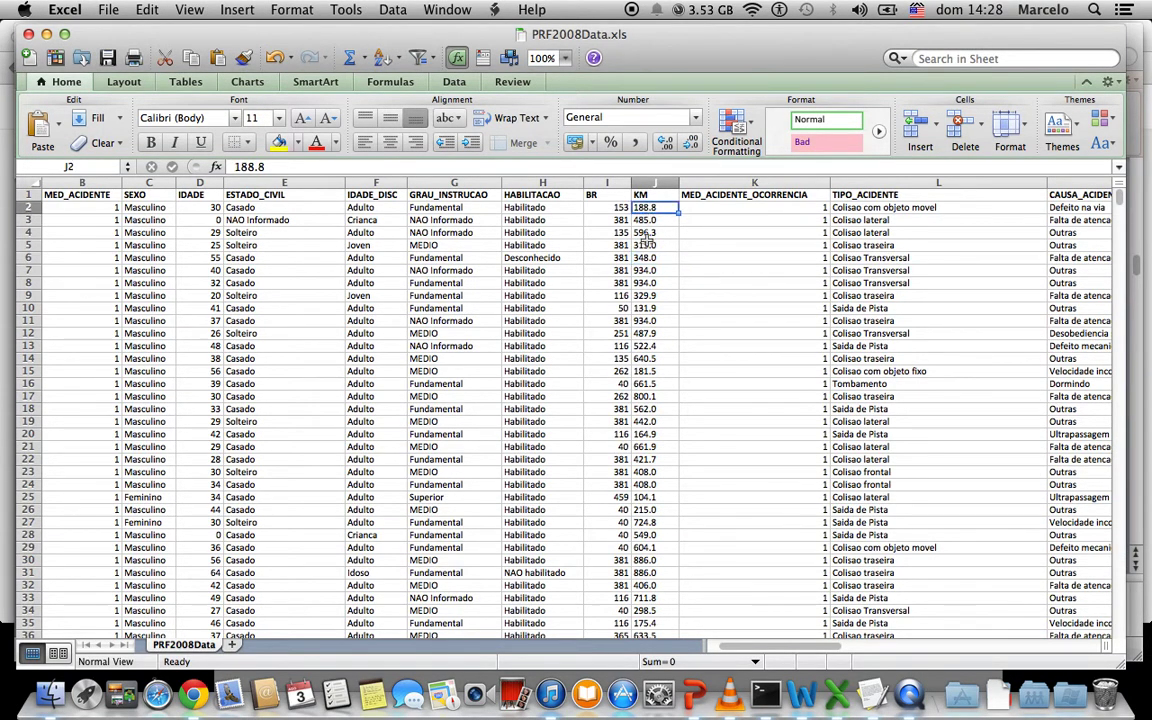
click(645, 244)
click(645, 296)
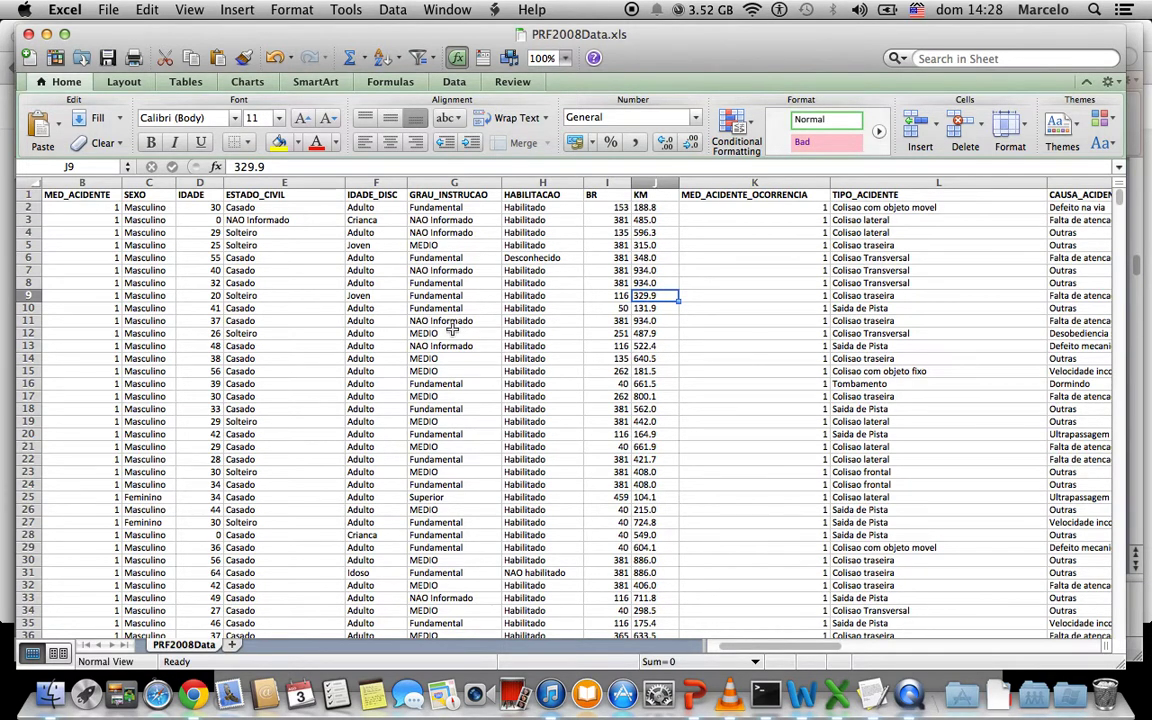
scroll(452, 328, right, 2)
scroll(452, 328, left, 4)
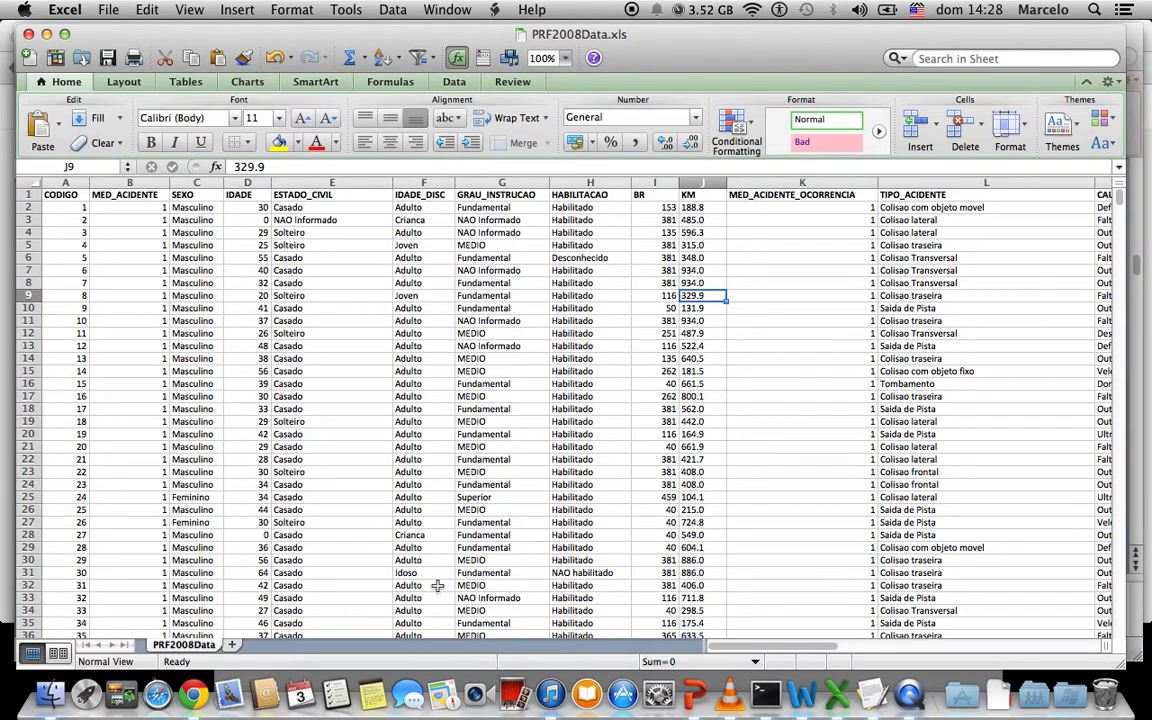
- Switch to the PowerPoint slide show and advance to the Processo de KDD slide
click(694, 693)
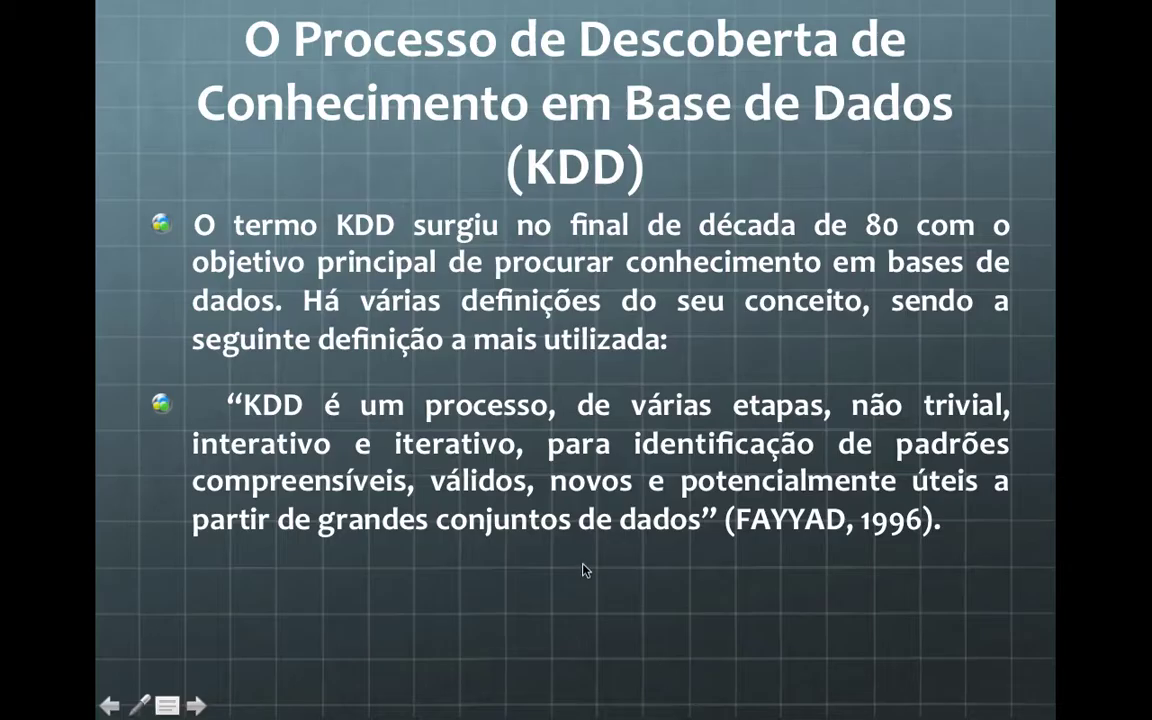
click(586, 570)
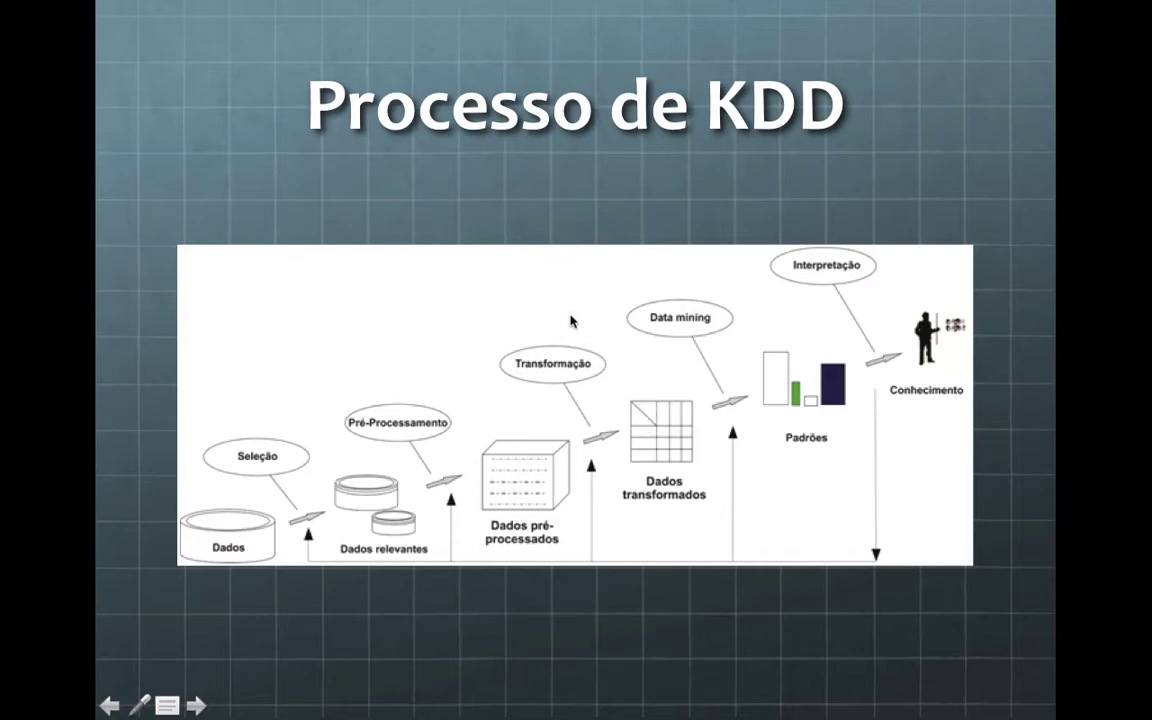
- Return to Excel and open the recent workbook PRF_weka.xlsx to examine its discretized attributes
key(super+Tab)
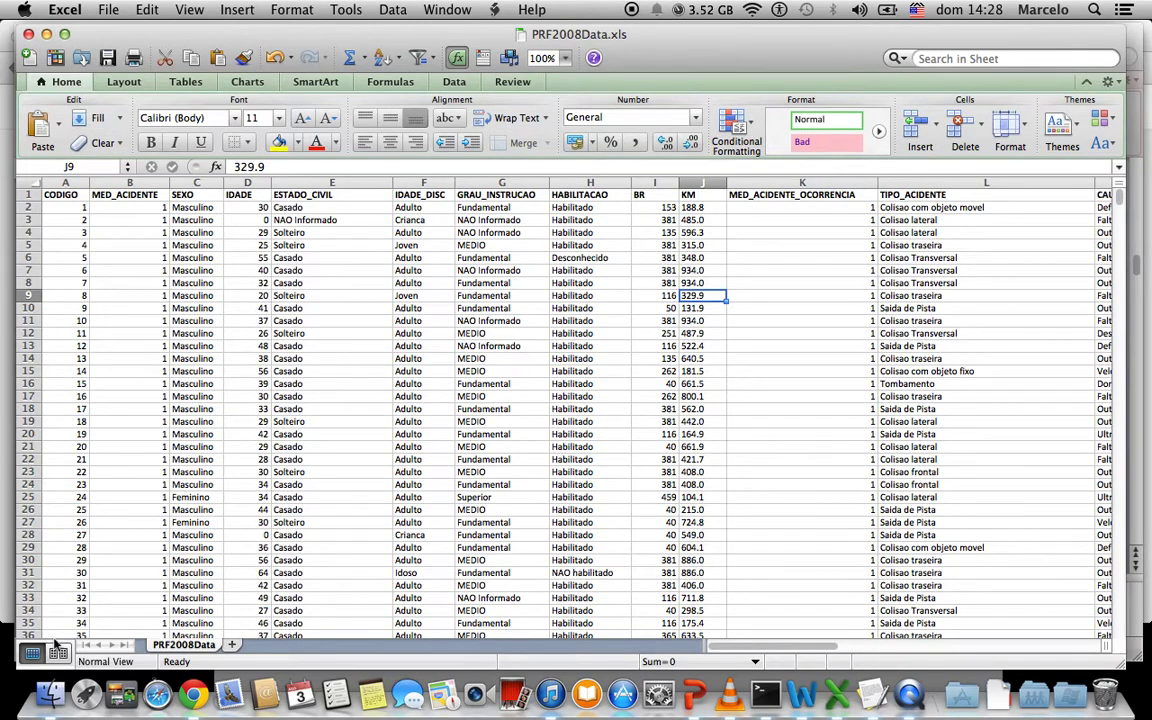
click(110, 10)
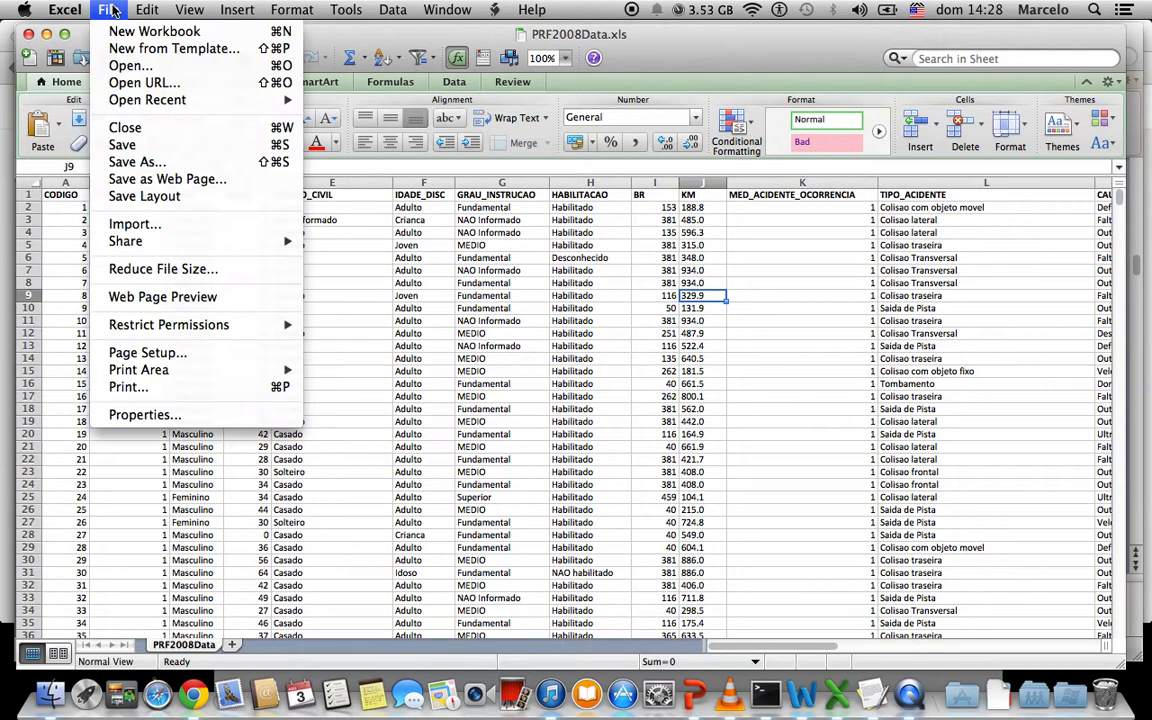
mouse_move(143, 99)
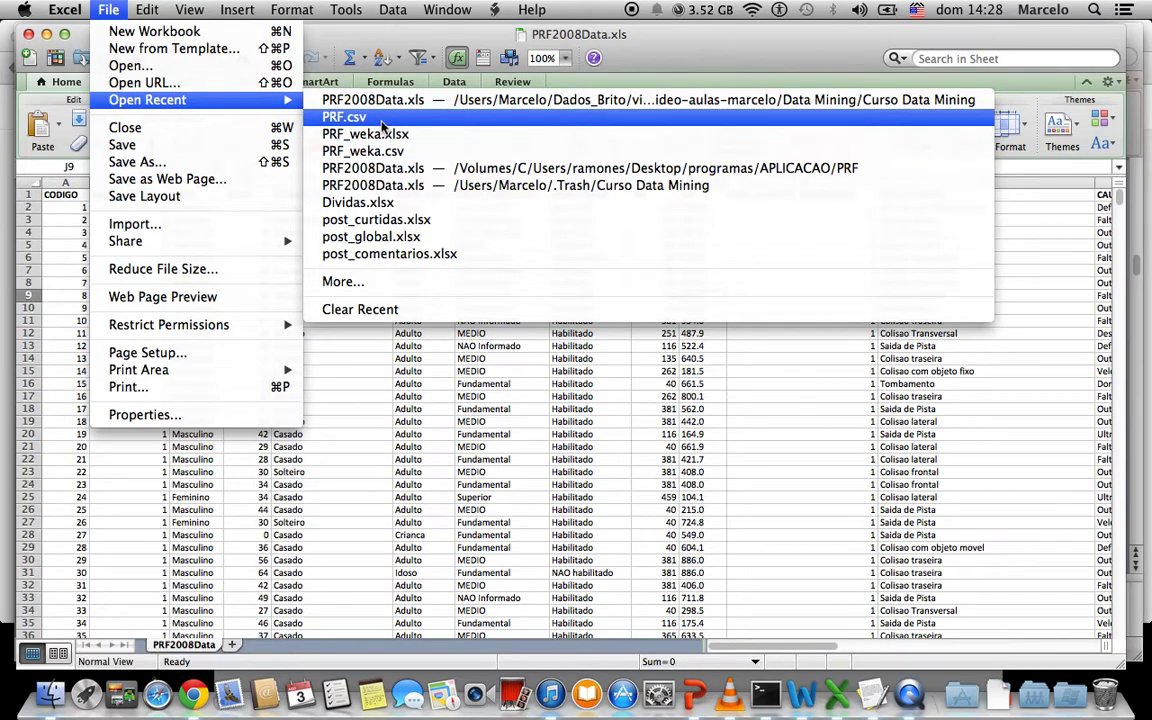
click(380, 133)
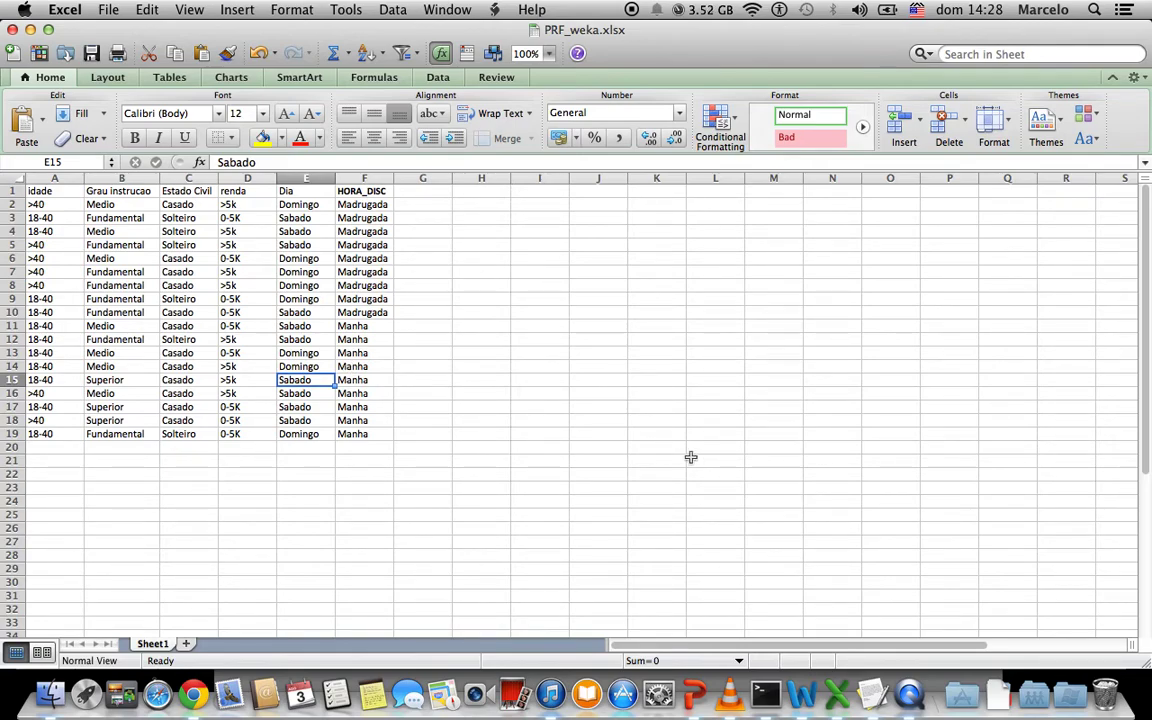
- Review the Processo de KDD slide in PowerPoint, and return to Excel to close PRF_weka.xlsx
click(692, 690)
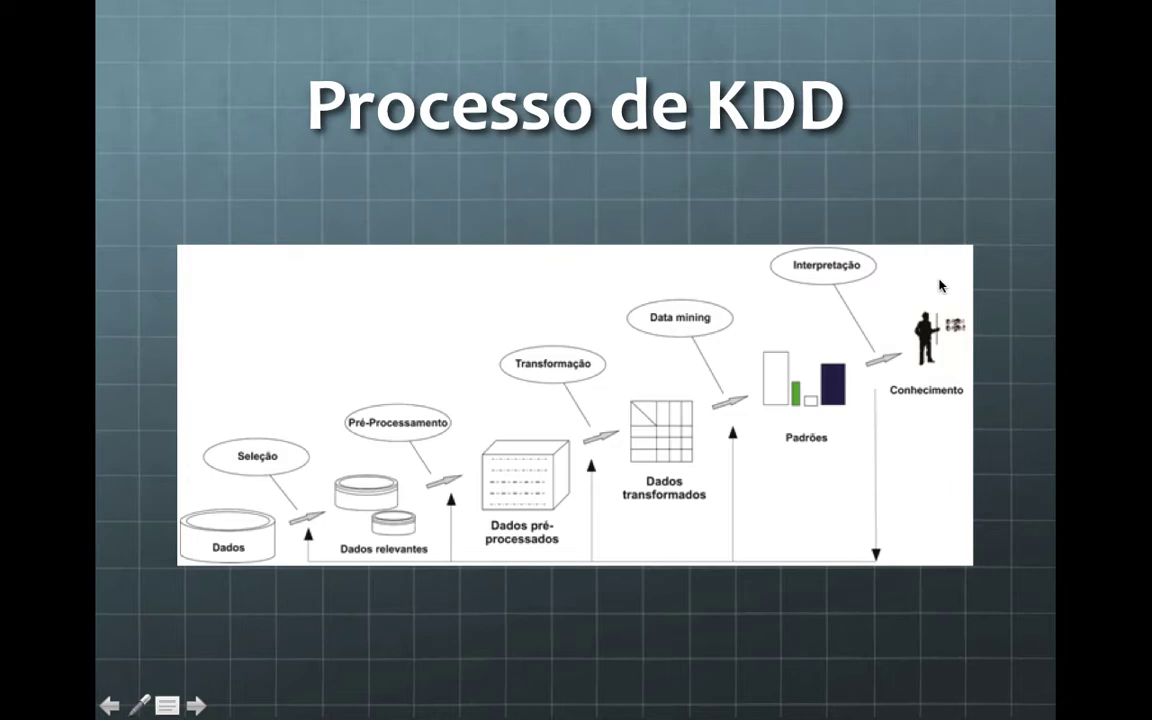
key(super+Tab)
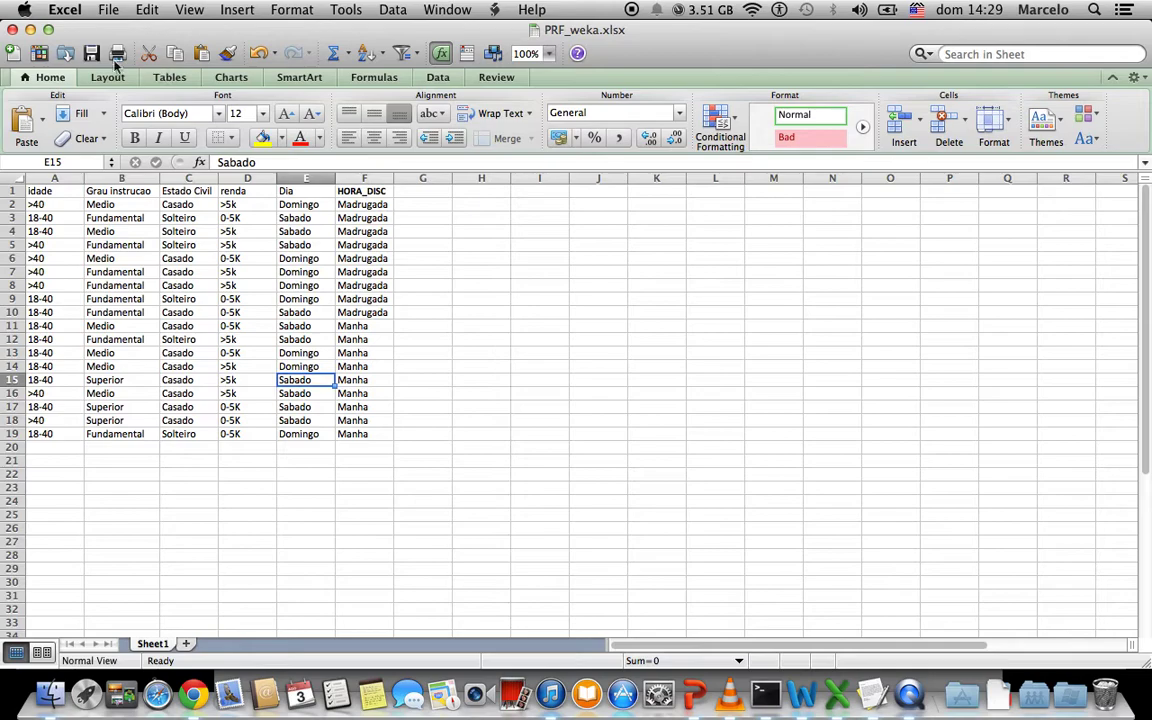
click(12, 29)
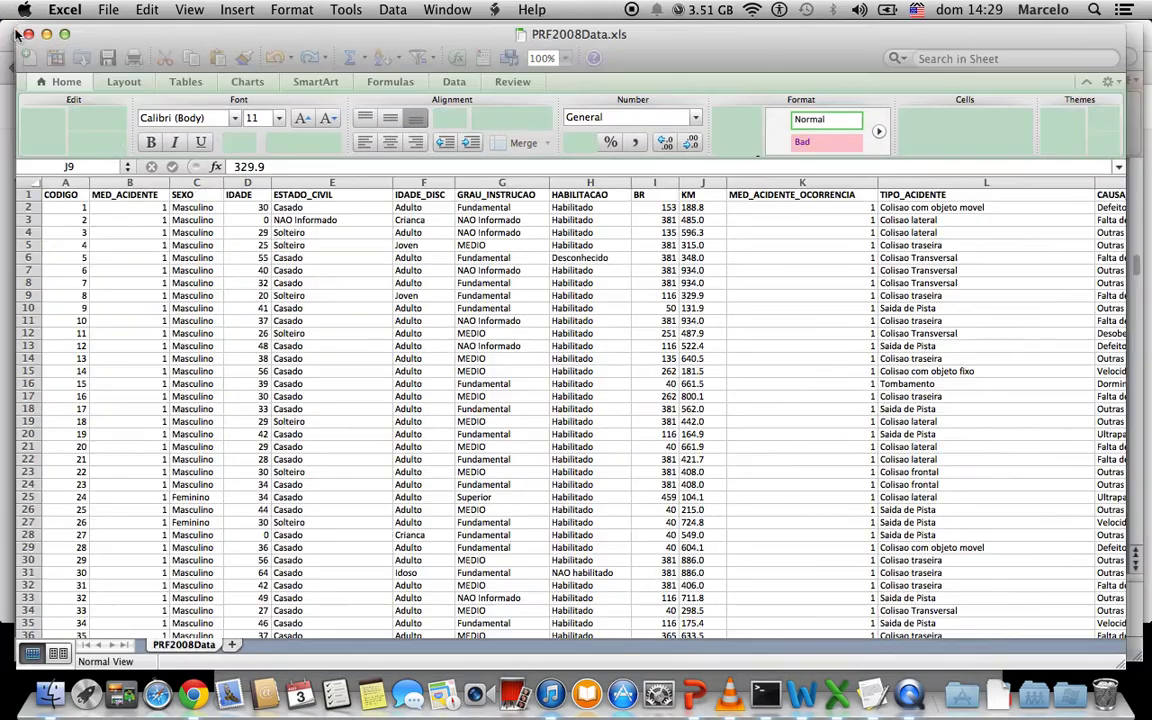
click(245, 308)
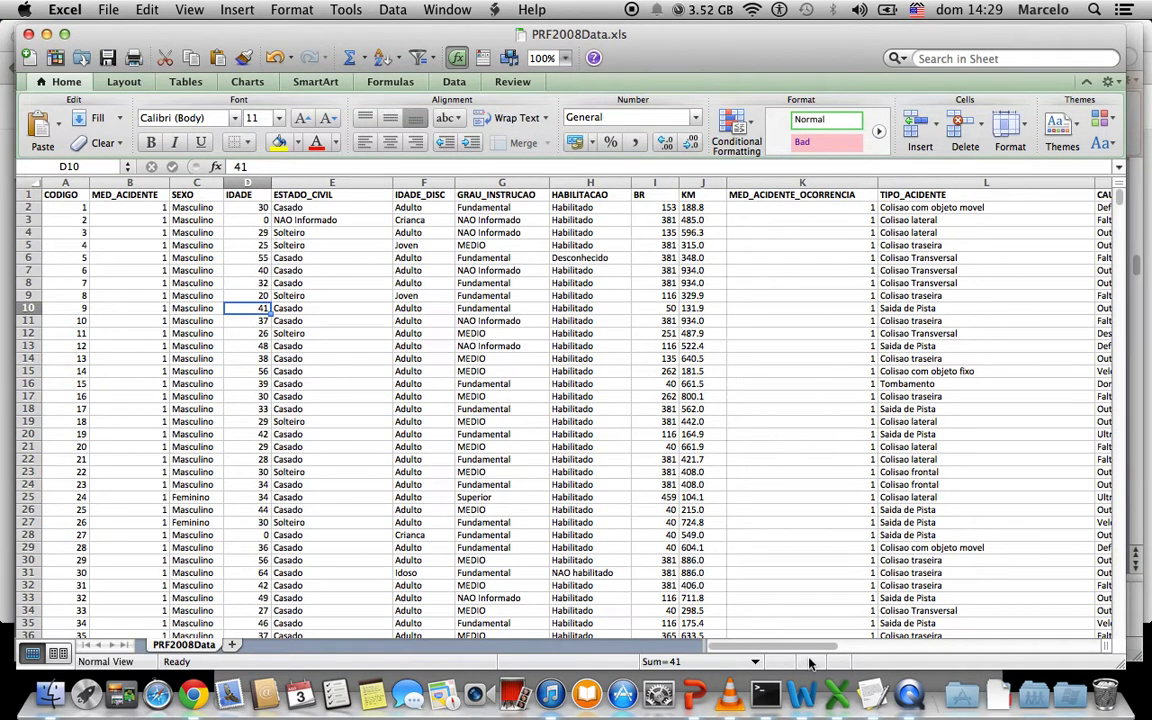
- Switch to the text editor and delete the word CLUSTER below the hour rules
click(872, 693)
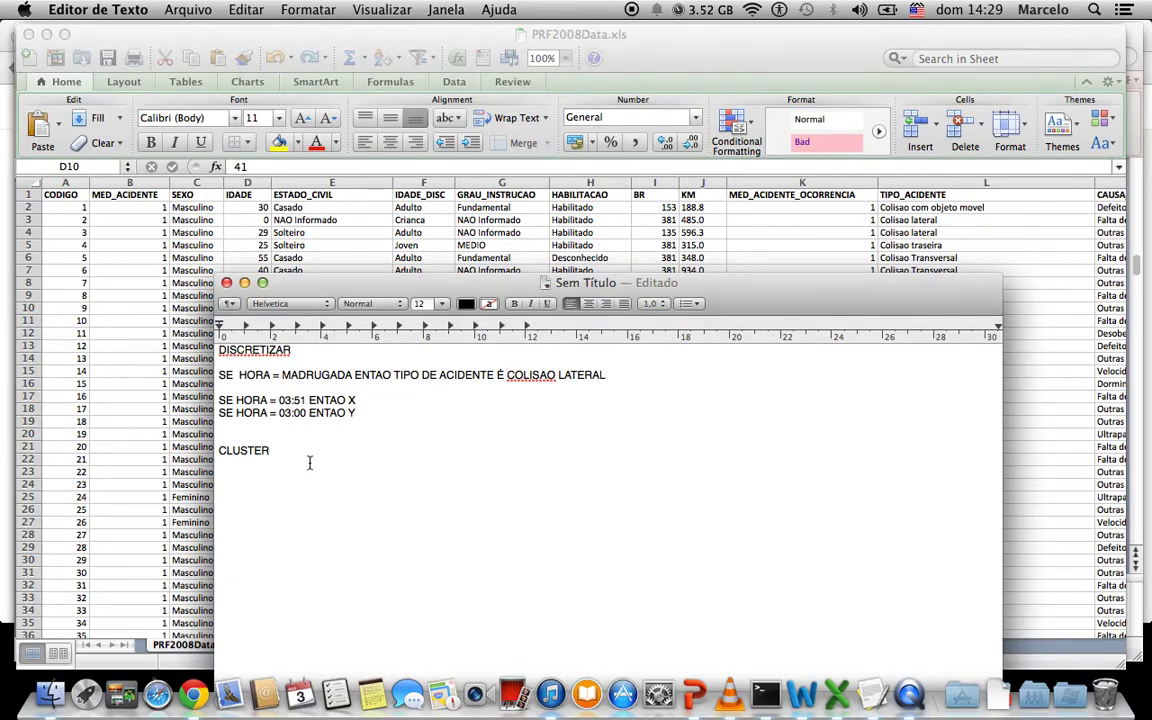
key(BackSpace)
key(BackSpace)
key(BackSpace)
key(BackSpace)
key(BackSpace)
key(BackSpace)
key(BackSpace)
- Write the rule "SE GRAU INSTRUCAO = ENSINO MEDIO ENTAO TIPO E ACIDENTE É COLISAO FRONTAL" below the hour rules
key(Return)
text(SE GRAU INSRUÇA)
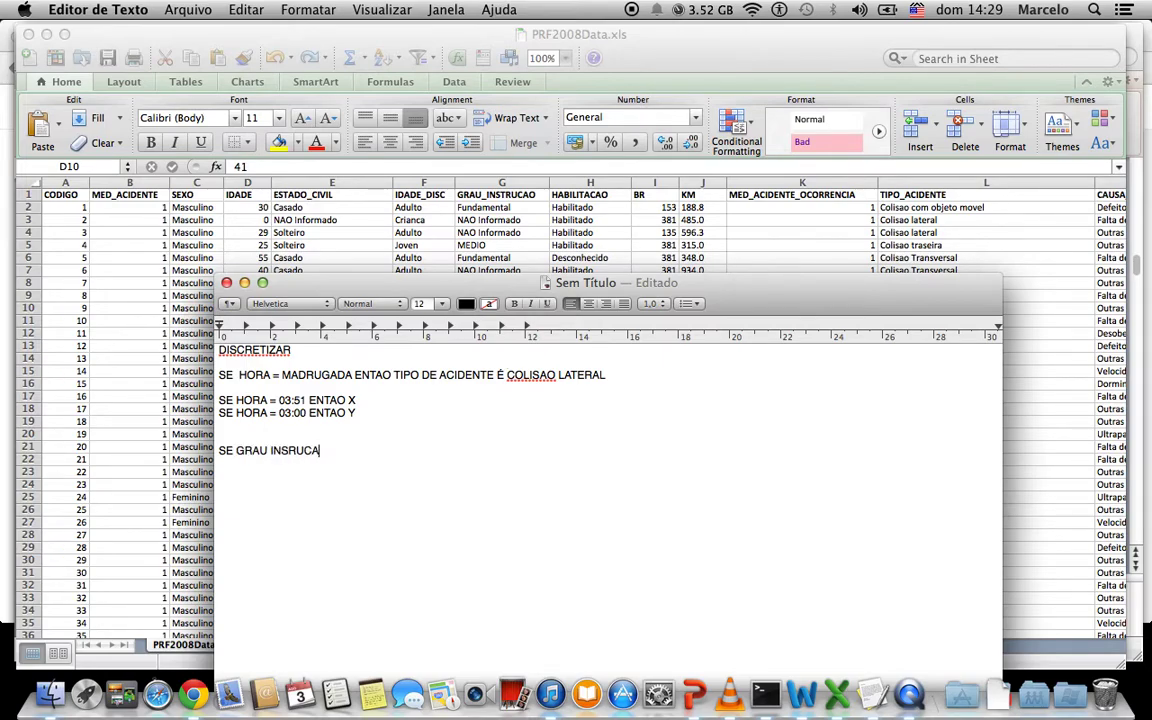
key(BackSpace)
key(BackSpace)
key(BackSpace)
text(TRUCAO = END)
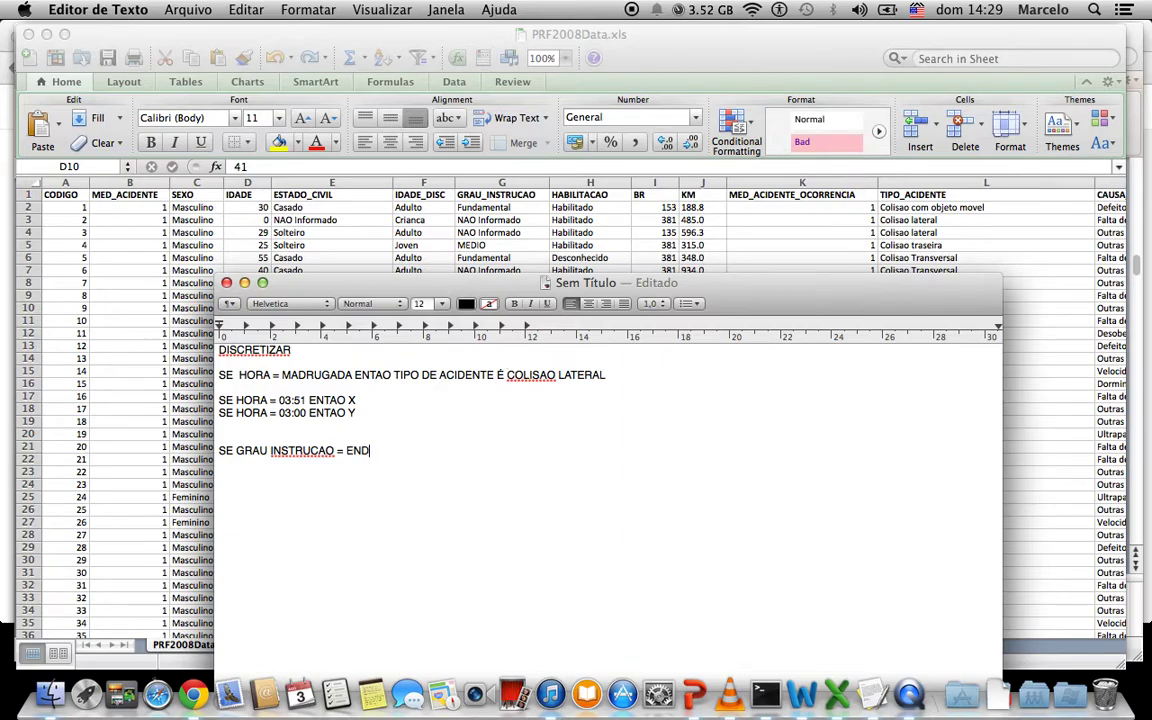
key(BackSpace)
text(SINO MEDIO ENTAO TIPO )
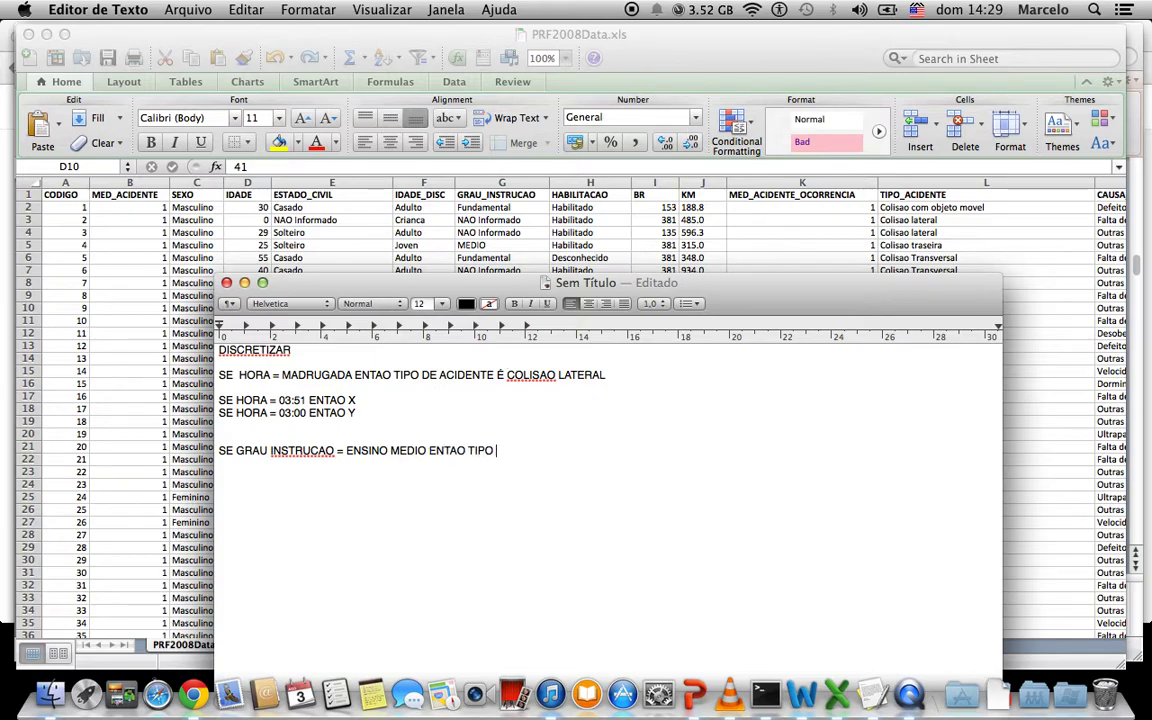
text(E ACIDENTE )
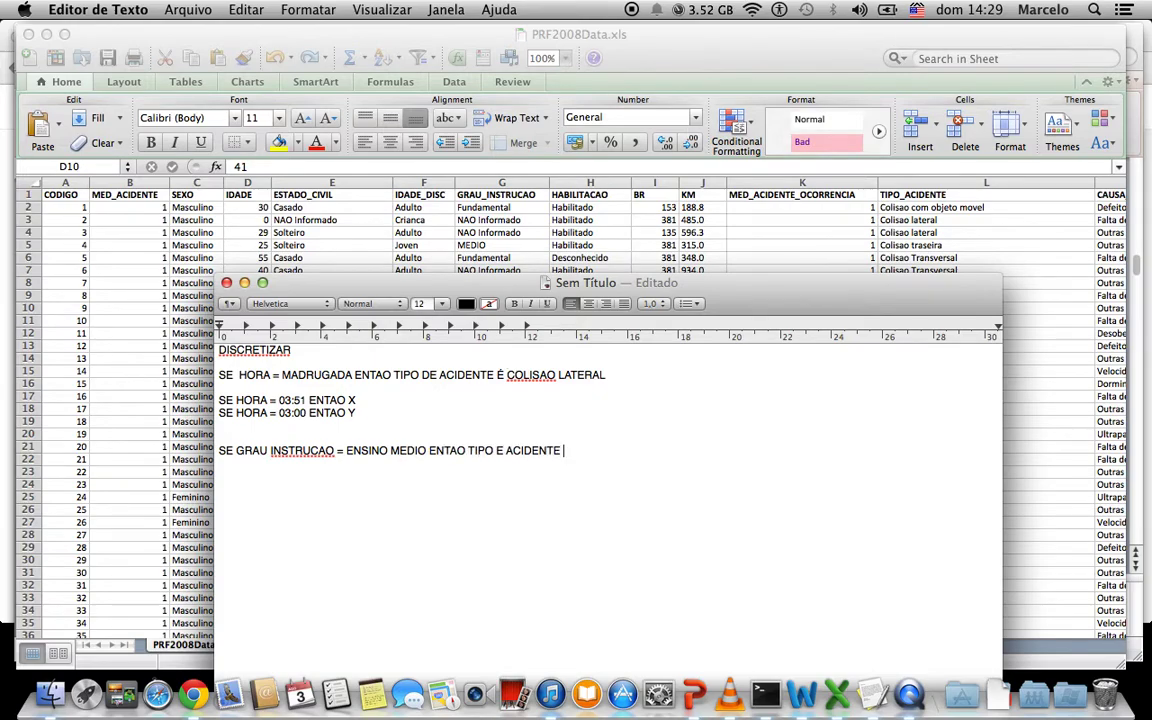
text(É COLISAO FRONTAL)
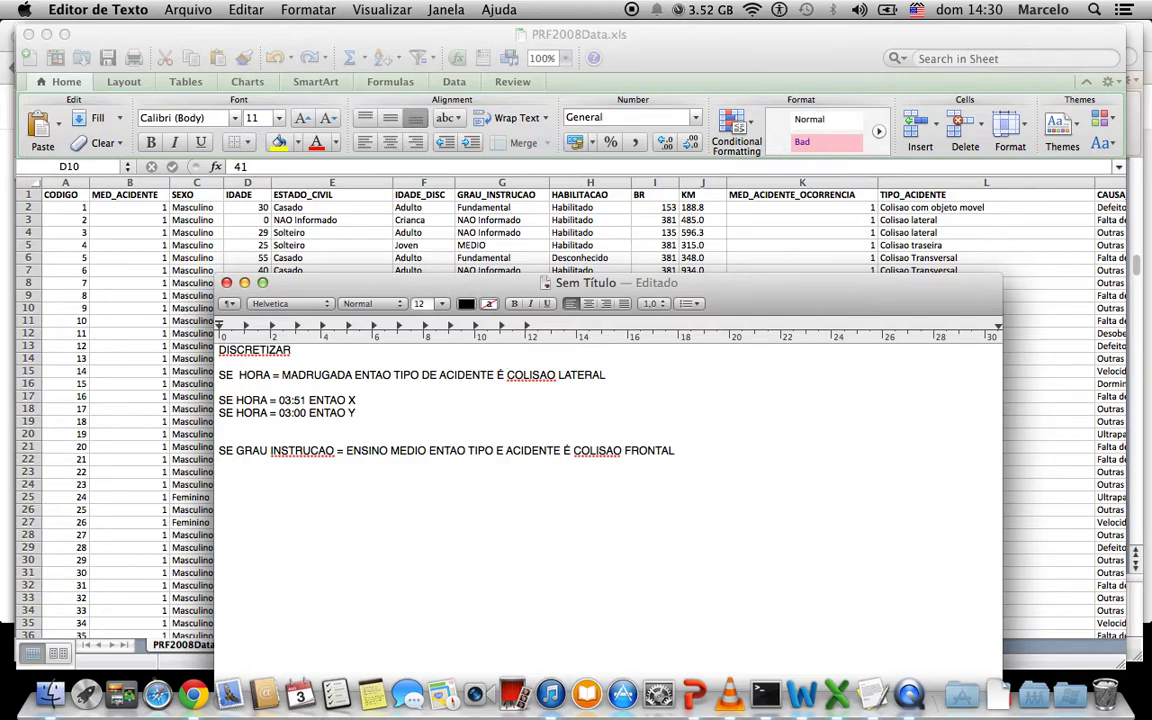
- Add the line "ENTAO= DIA SEMANA = SABADO" beneath the GRAU INSTRUCAO rule
text(S)
key(BackSpace)
text(ENTAO = DIA SEMANA)
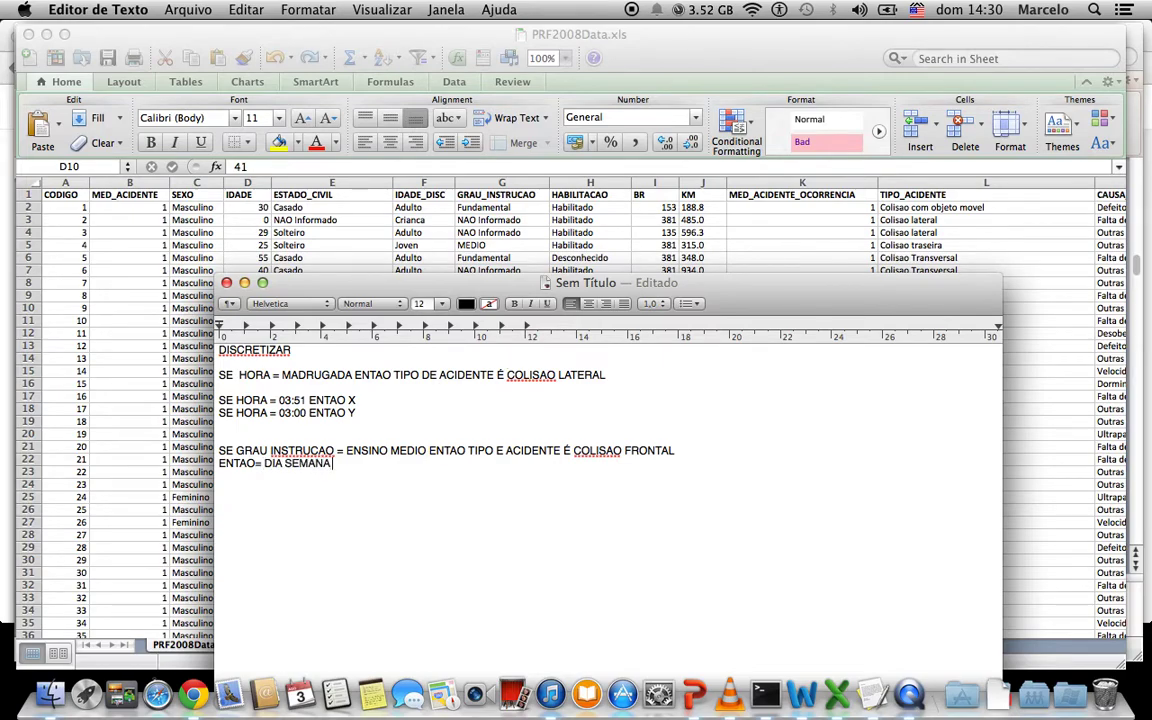
text( = SABADO)
- Highlight the two-line GRAU INSTRUCAO rule, relate it to the Excel data, and return to the Processo de KDD slide in PowerPoint
drag(390, 464, 219, 452)
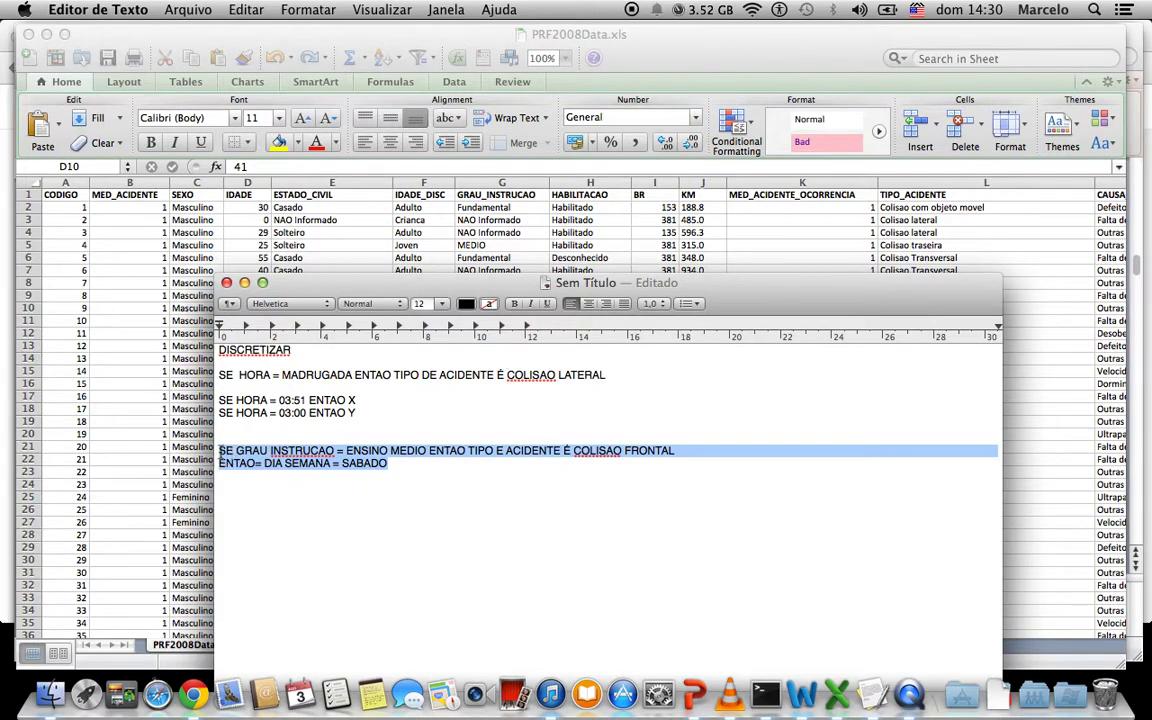
click(290, 232)
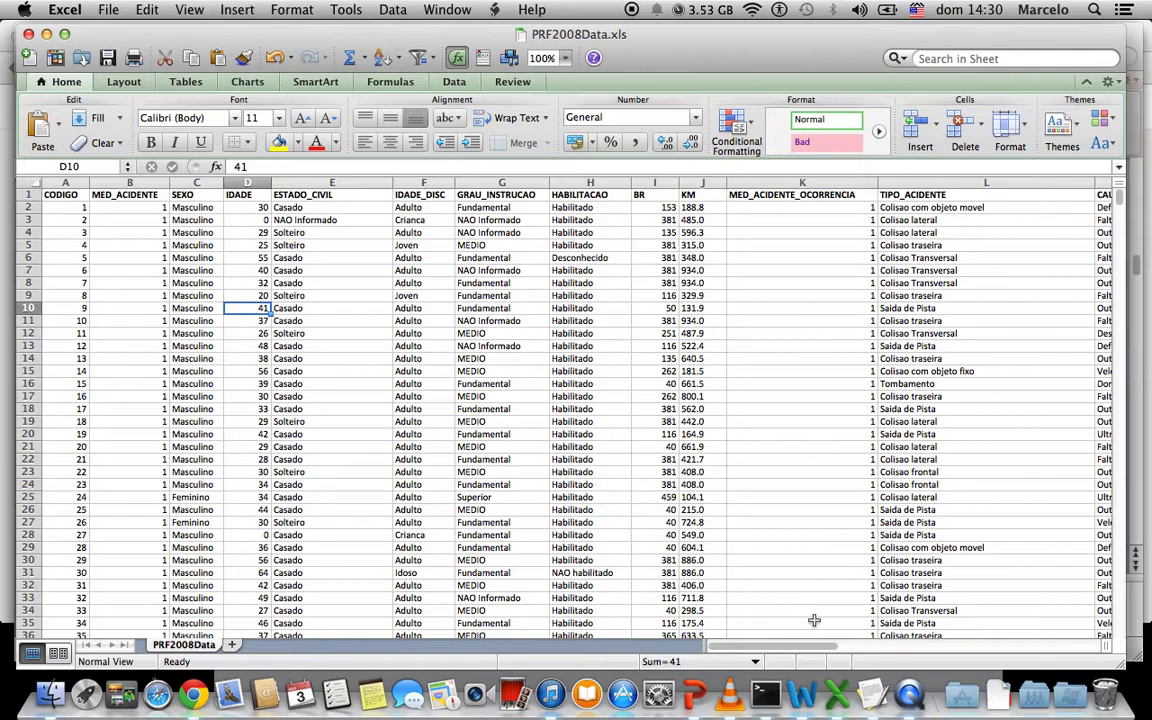
click(873, 695)
click(450, 476)
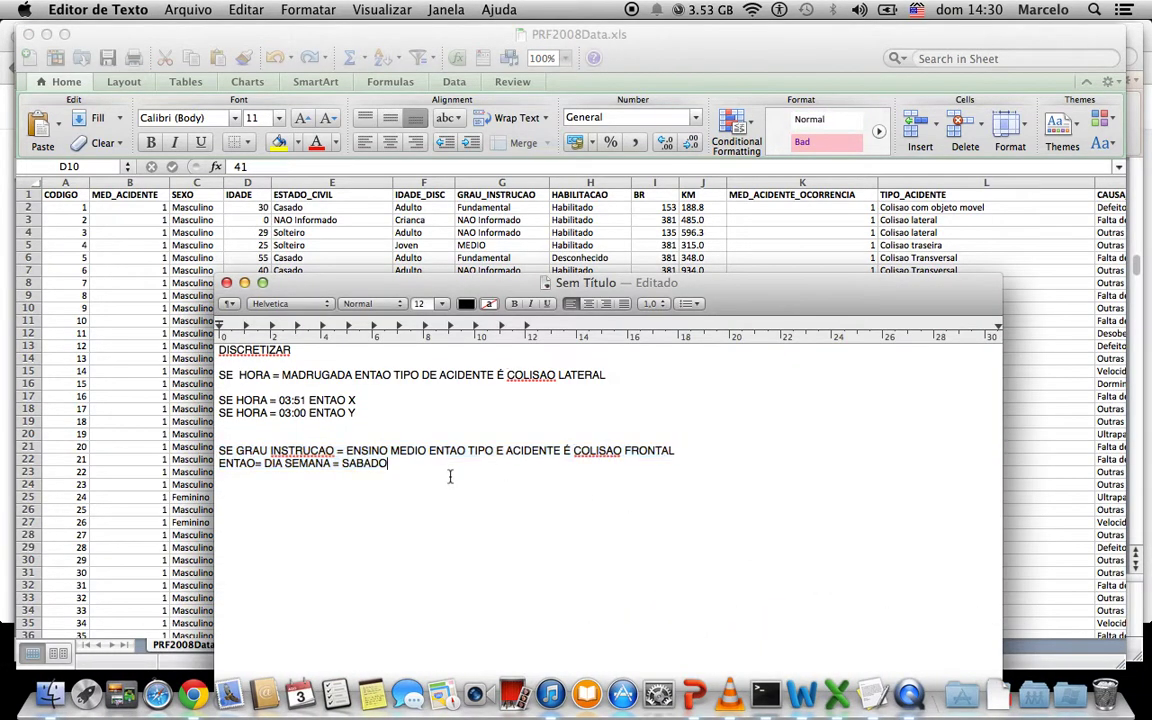
drag(392, 465, 200, 445)
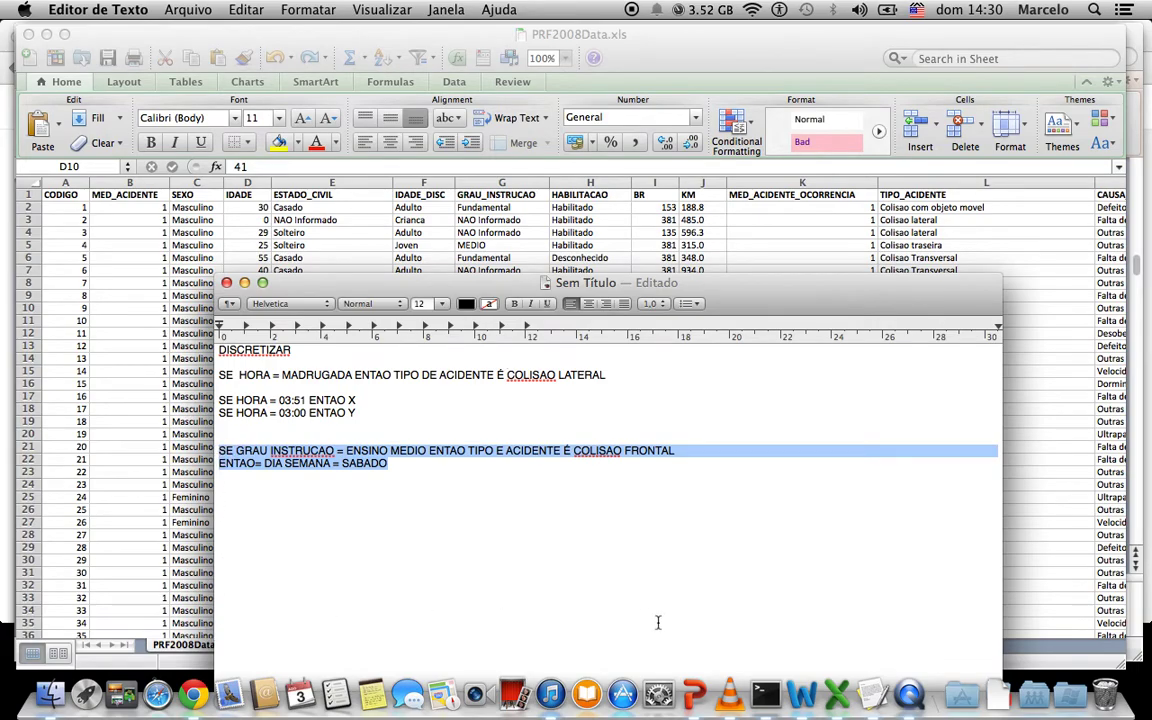
click(697, 695)
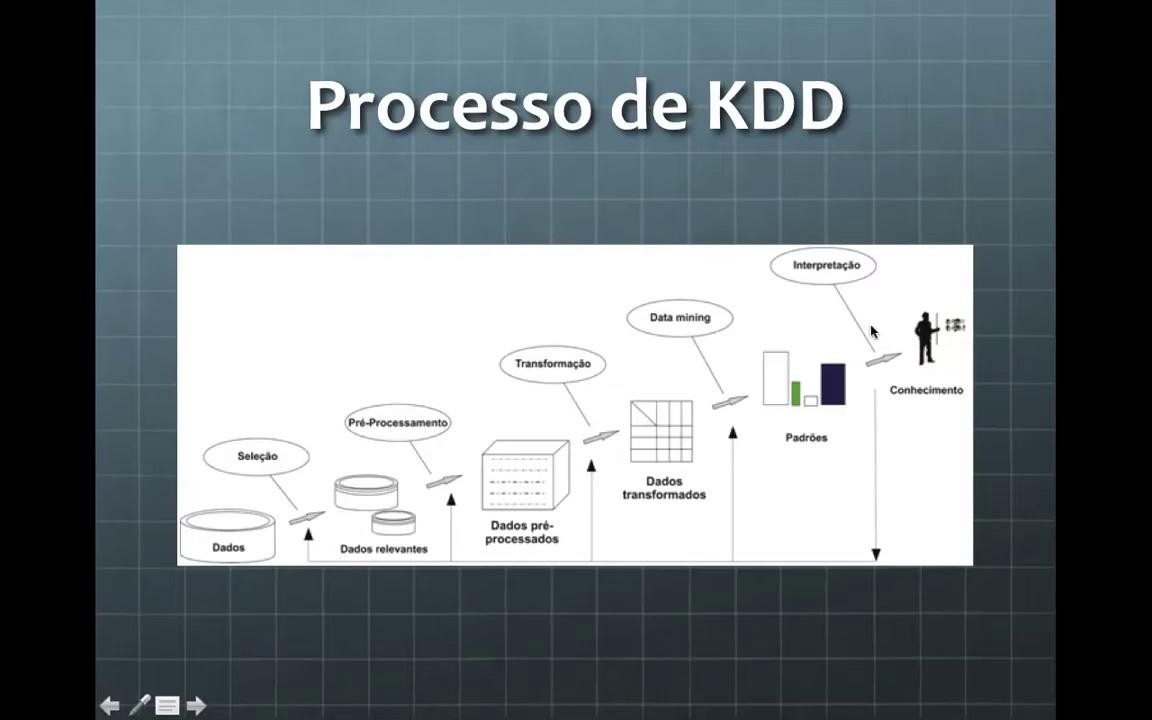